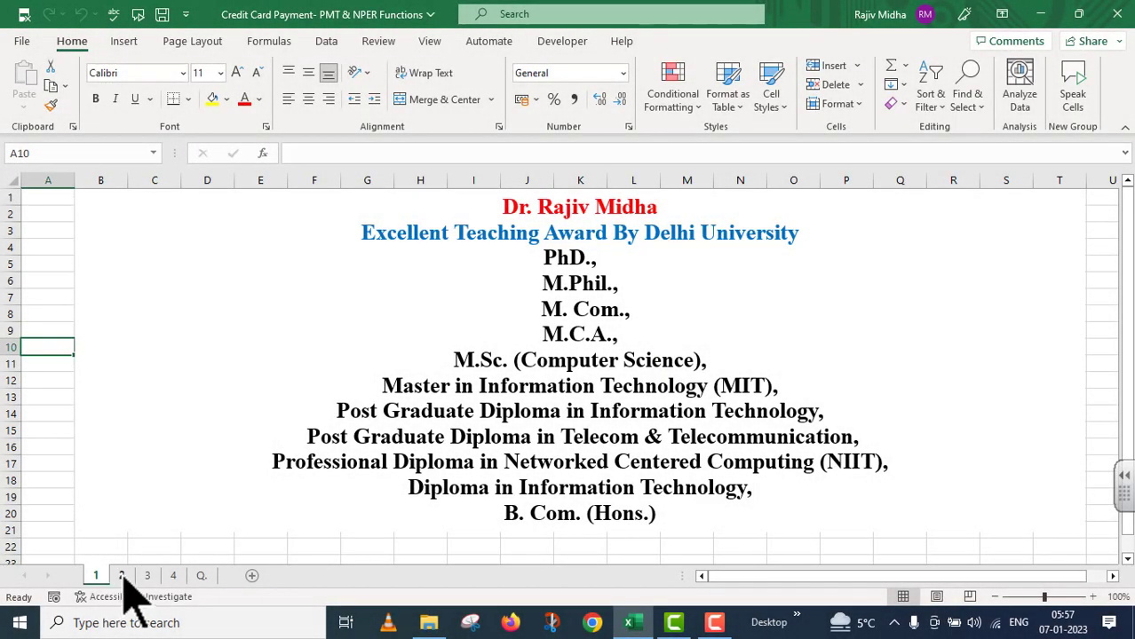
Open the Q. sheet and enter 100000 as the Credit Card Balance in C4
left_click(121, 578)
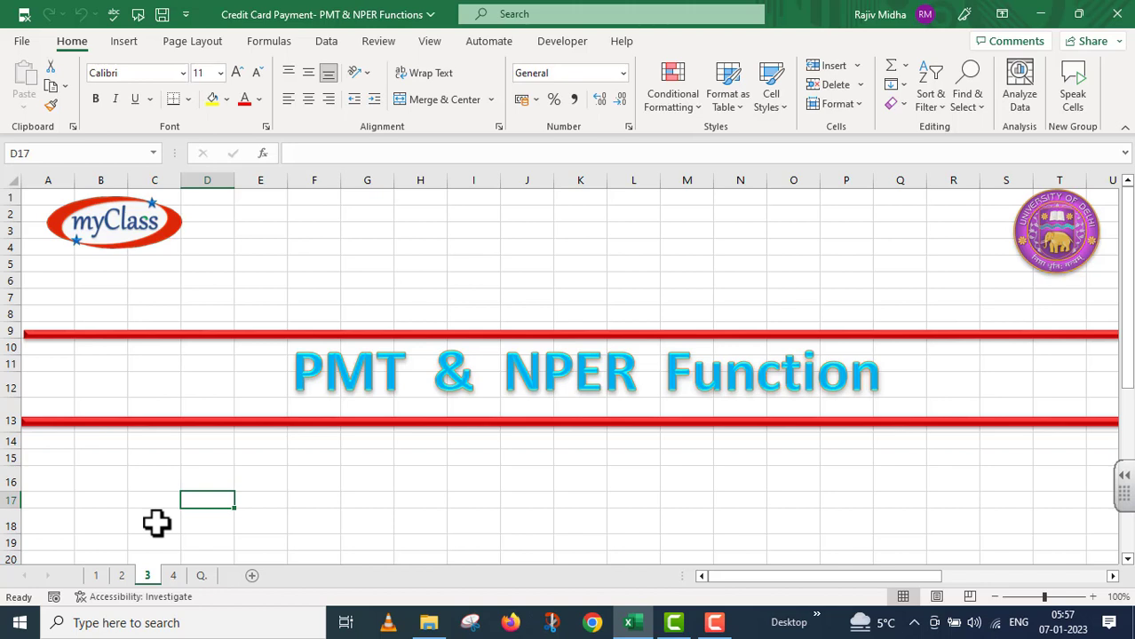
left_click(201, 575)
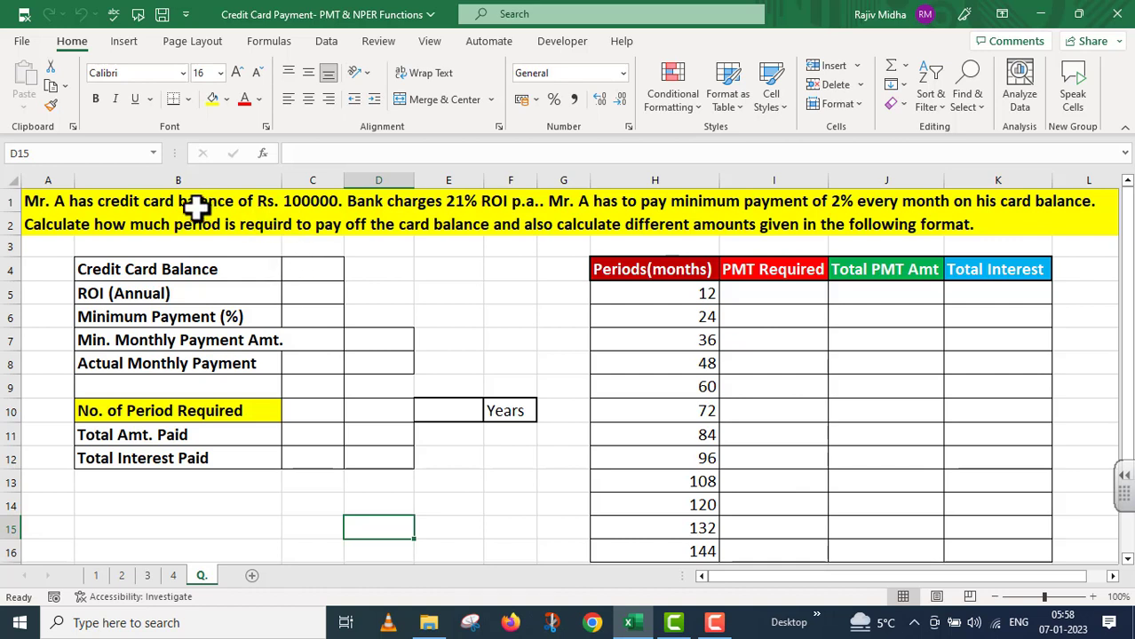
left_click(296, 270)
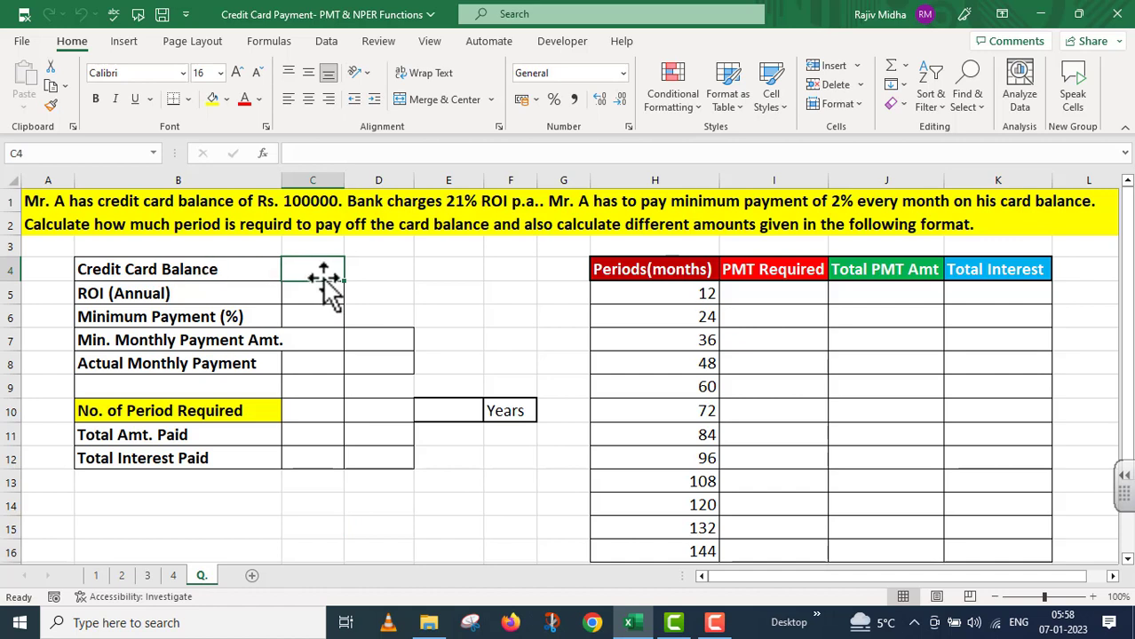
type("10000")
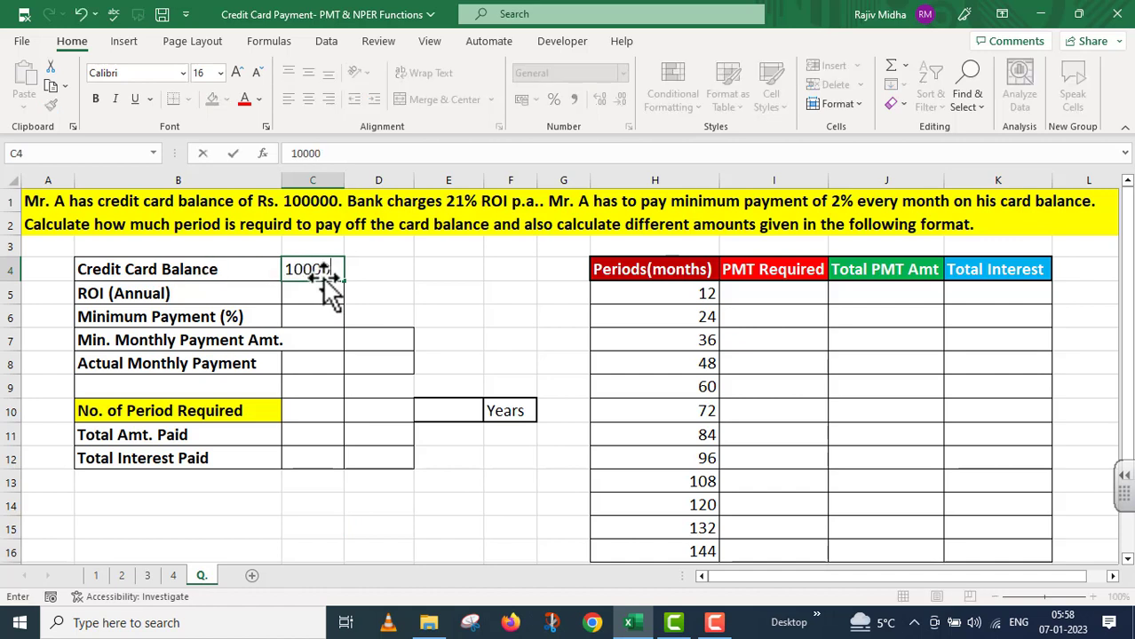
type("0")
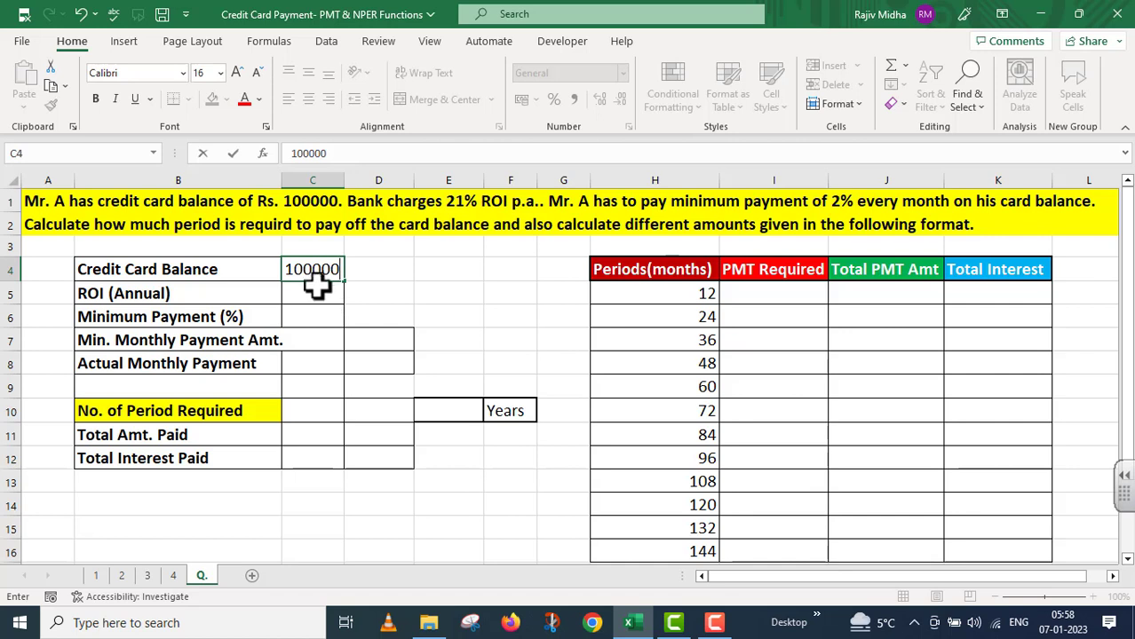
Enter 21% as the annual ROI in C5 and 2% as the Minimum Payment percentage in C6
left_click(305, 299)
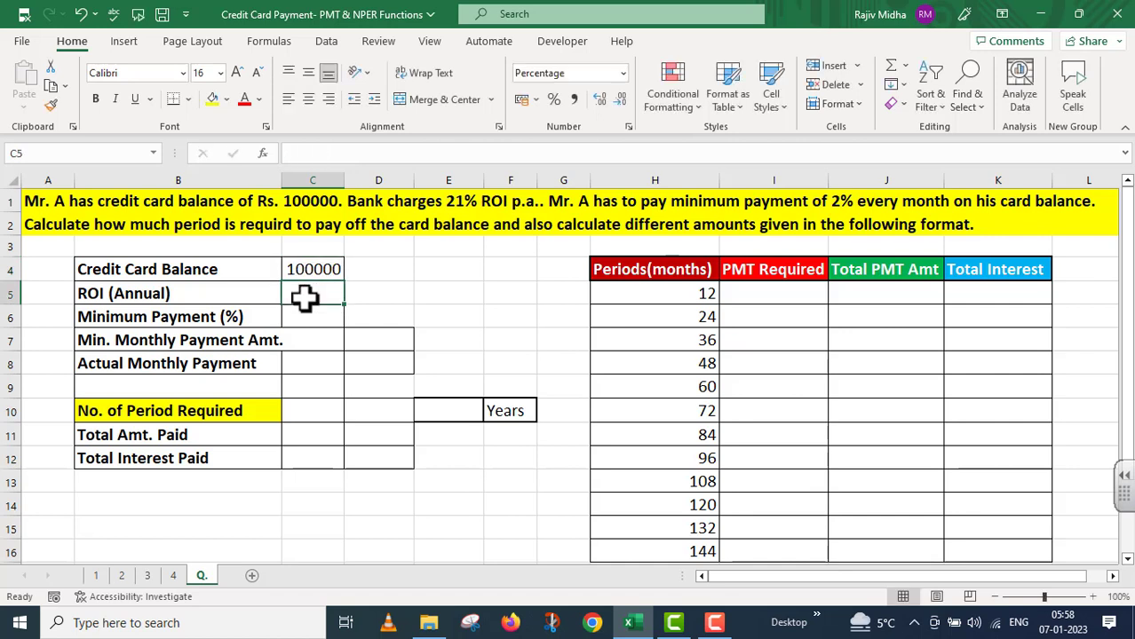
type("21")
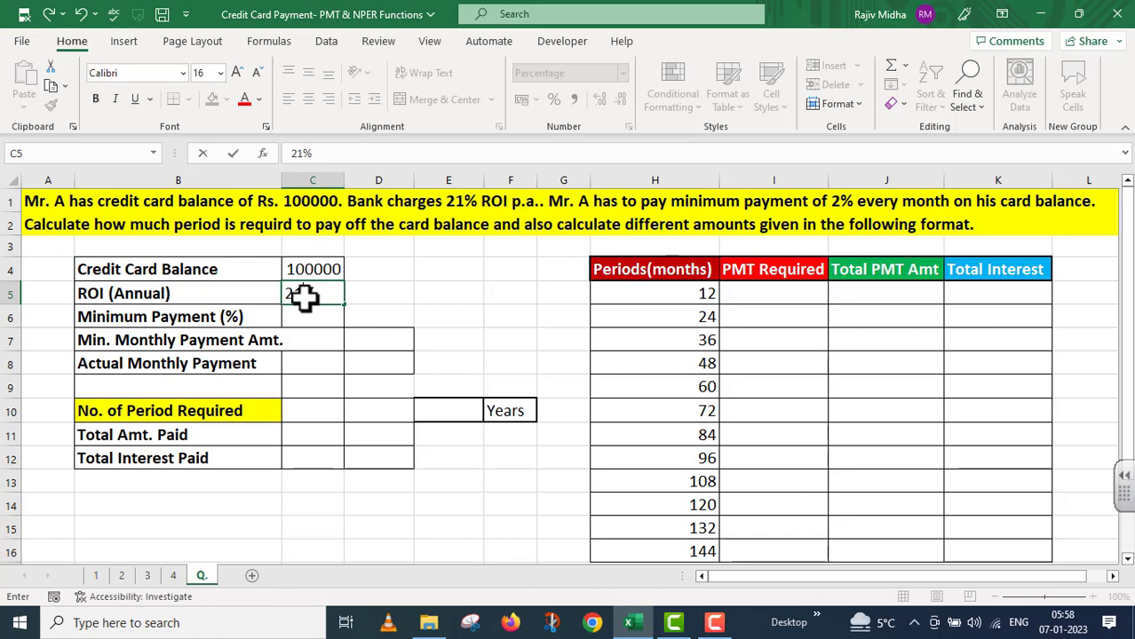
left_click(304, 313)
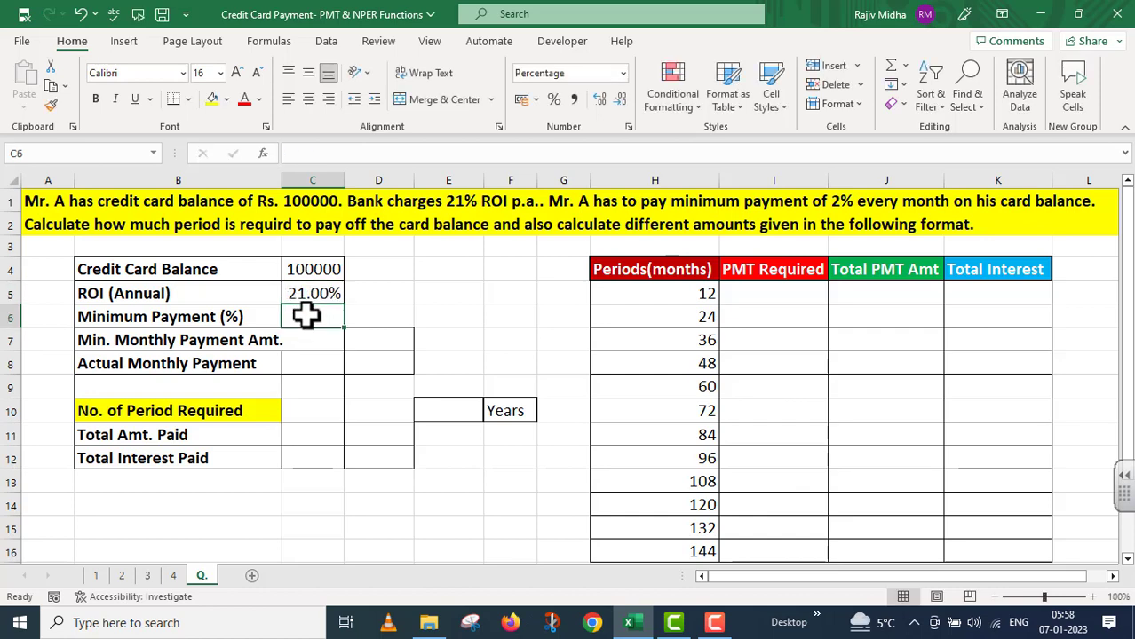
type("2")
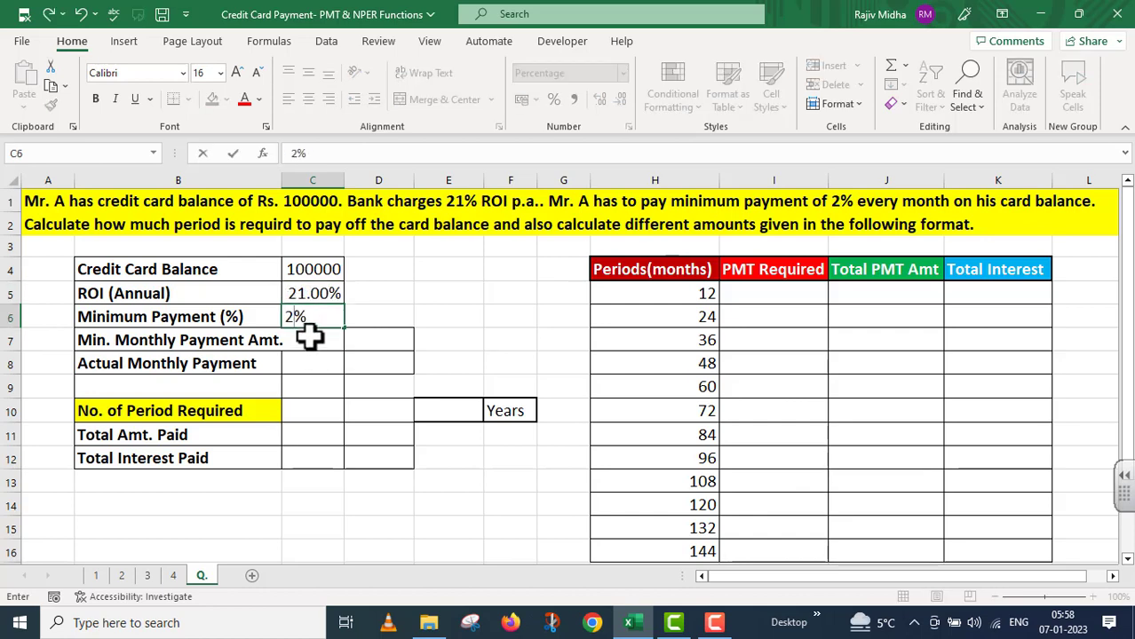
Calculate the minimum monthly payment amount in C7 with the formula =C6*C4
left_click(317, 344)
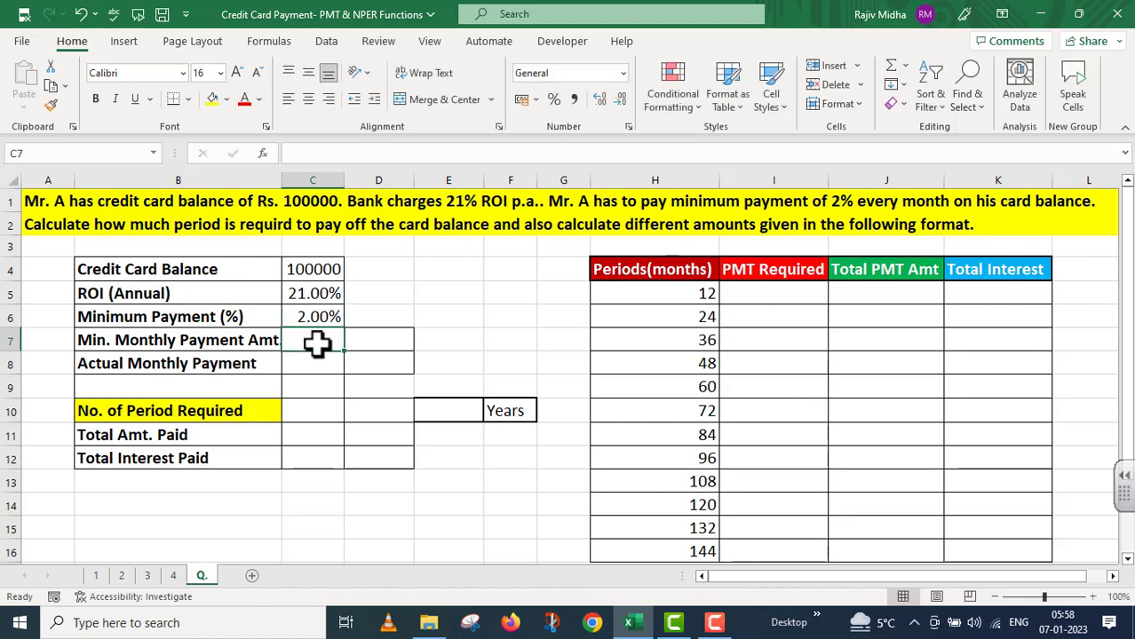
type("=")
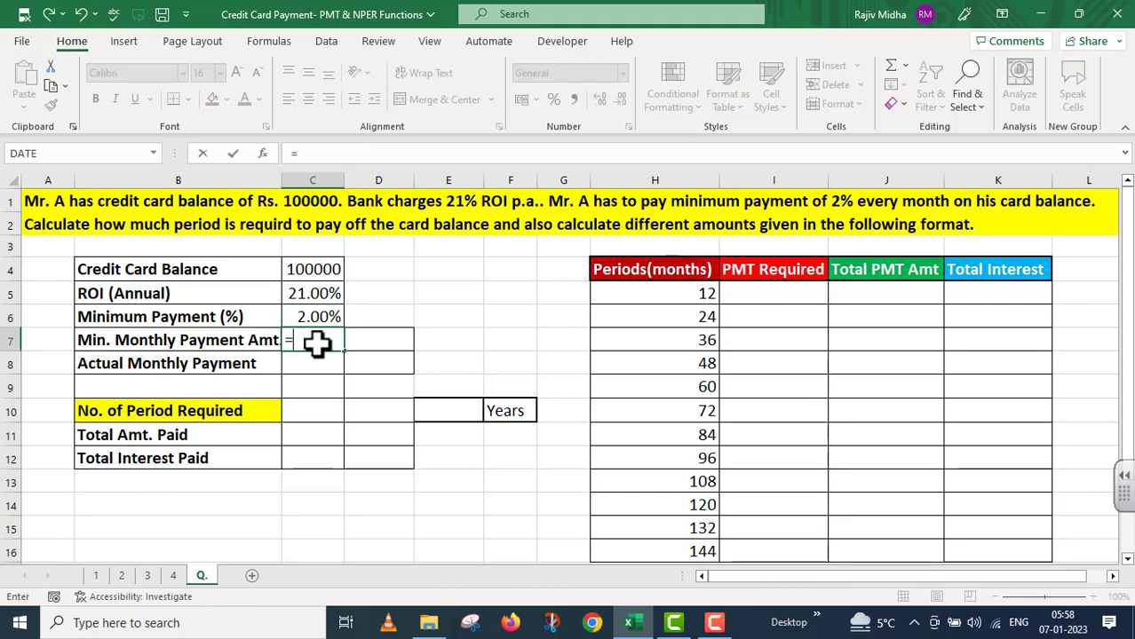
left_click(302, 317)
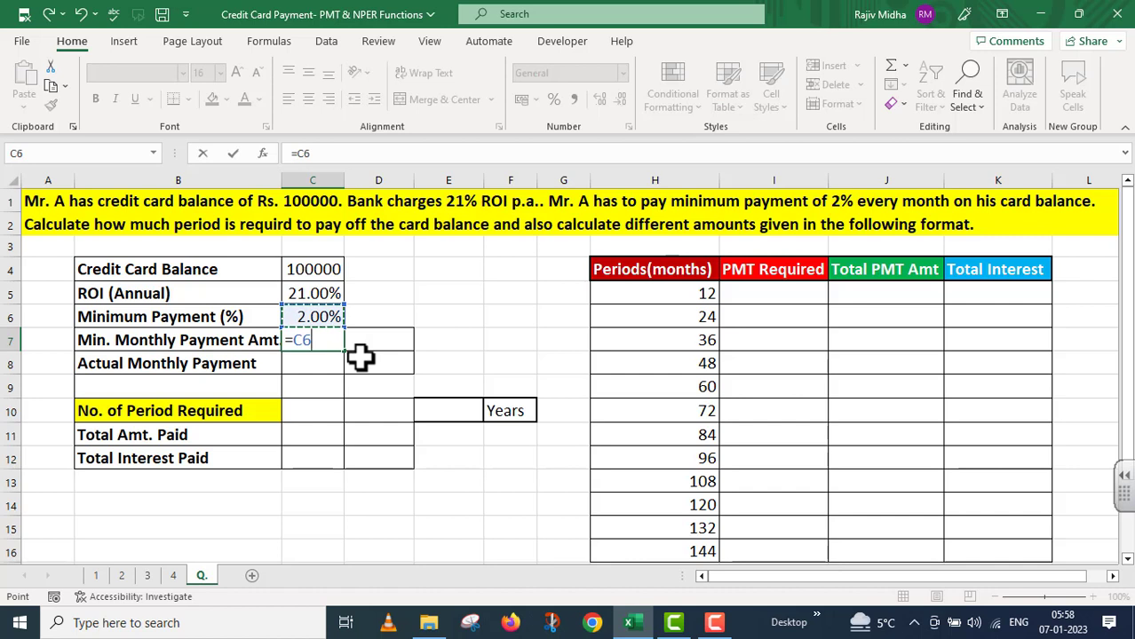
type("*")
left_click(310, 267)
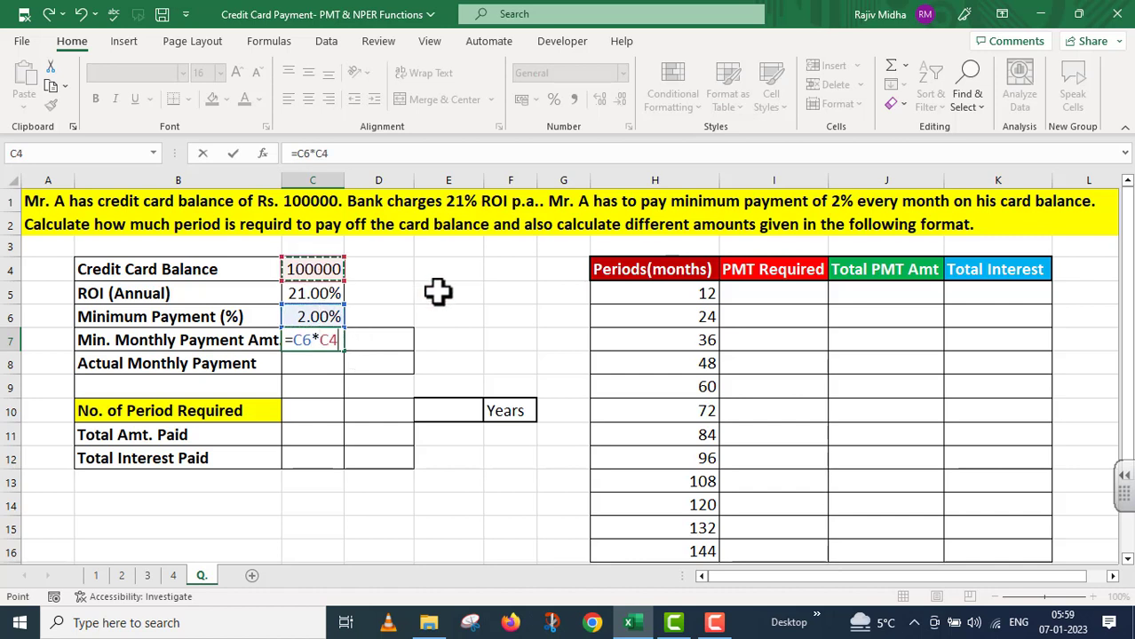
key("Return")
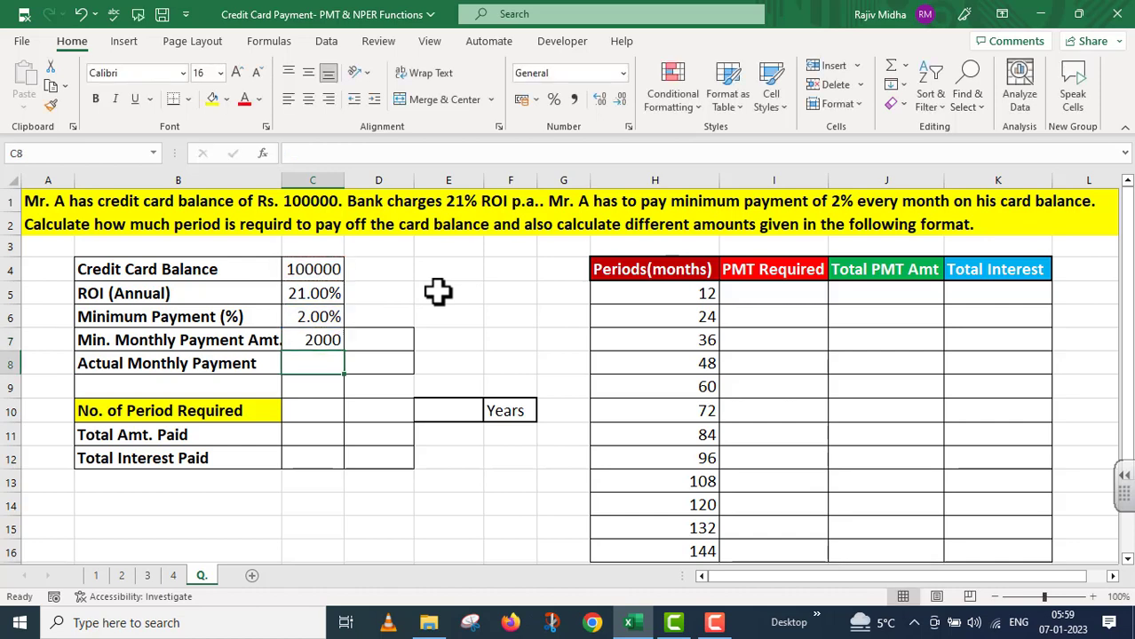
Copy the minimum monthly payment formula from C7 into D7 as the plain text =C6*C4
left_click(315, 340)
left_click_drag(347, 153, 282, 152)
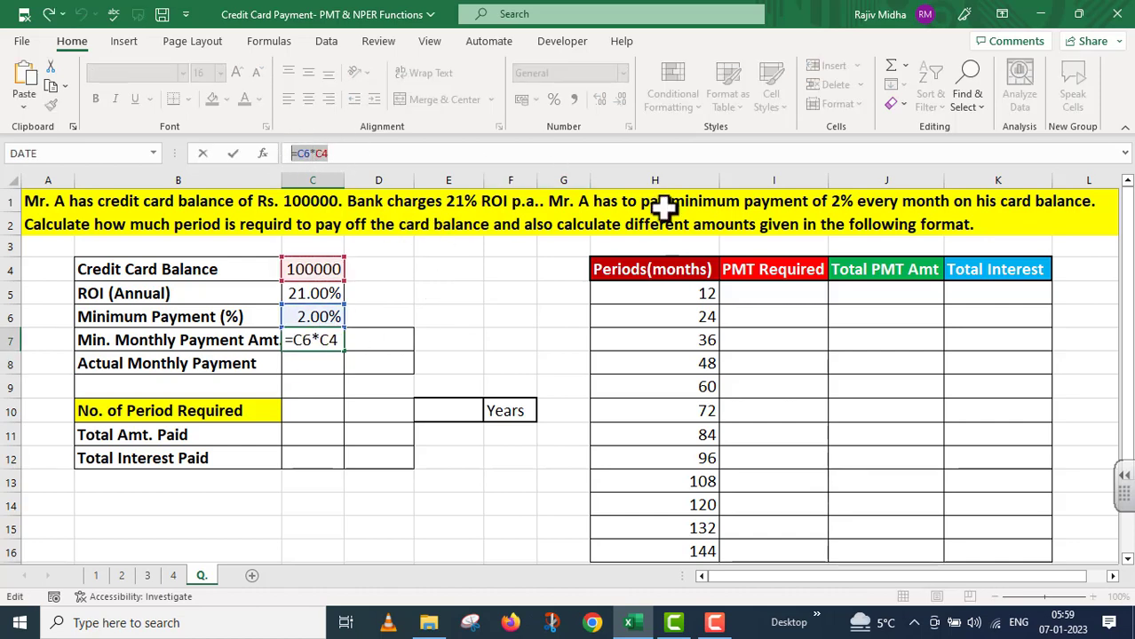
key("ctrl+c")
key("Escape")
left_click(391, 340)
type("'")
key("ctrl+v")
key("ctrl+Return")
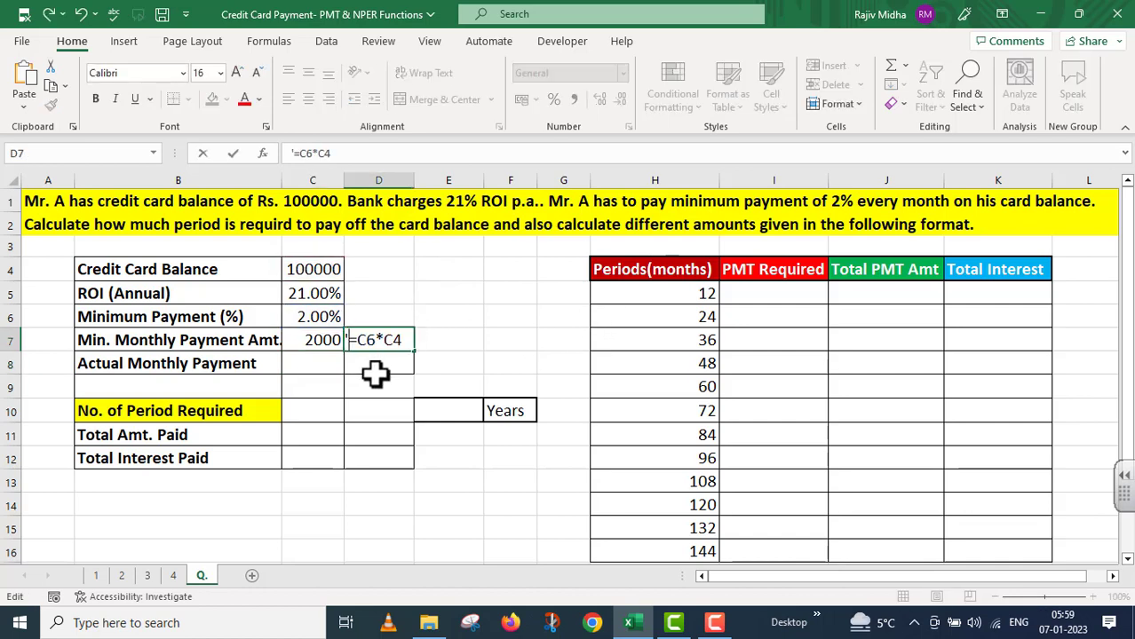
Set the Actual Monthly Payment in C8 equal to the minimum payment amount with =C7
left_click(312, 363)
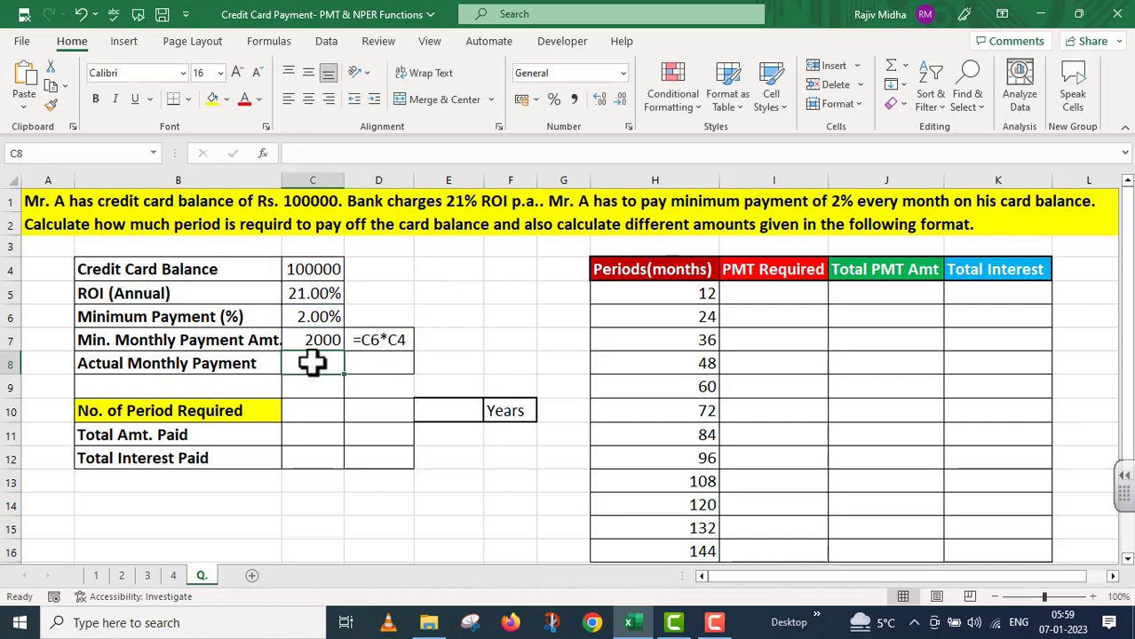
type("2")
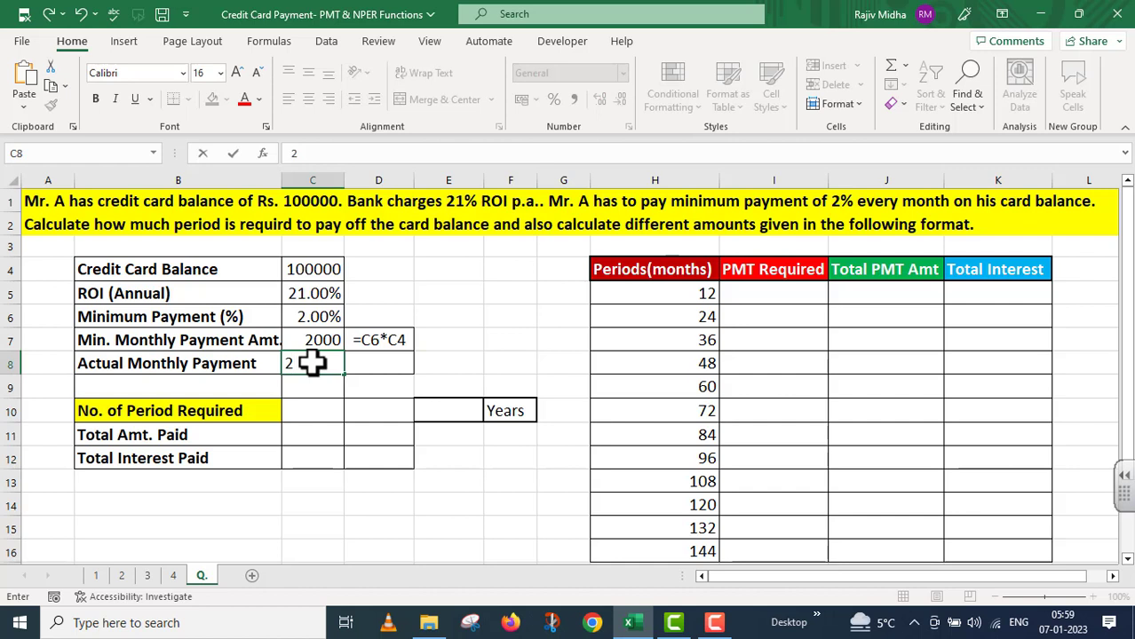
key("BackSpace")
type("=")
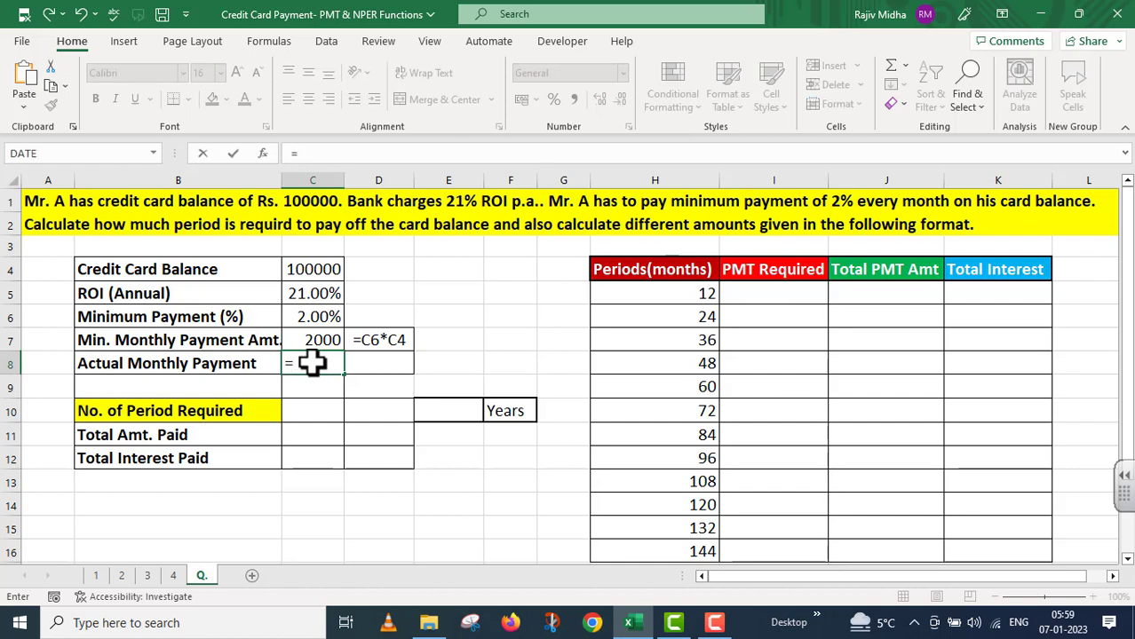
left_click(304, 337)
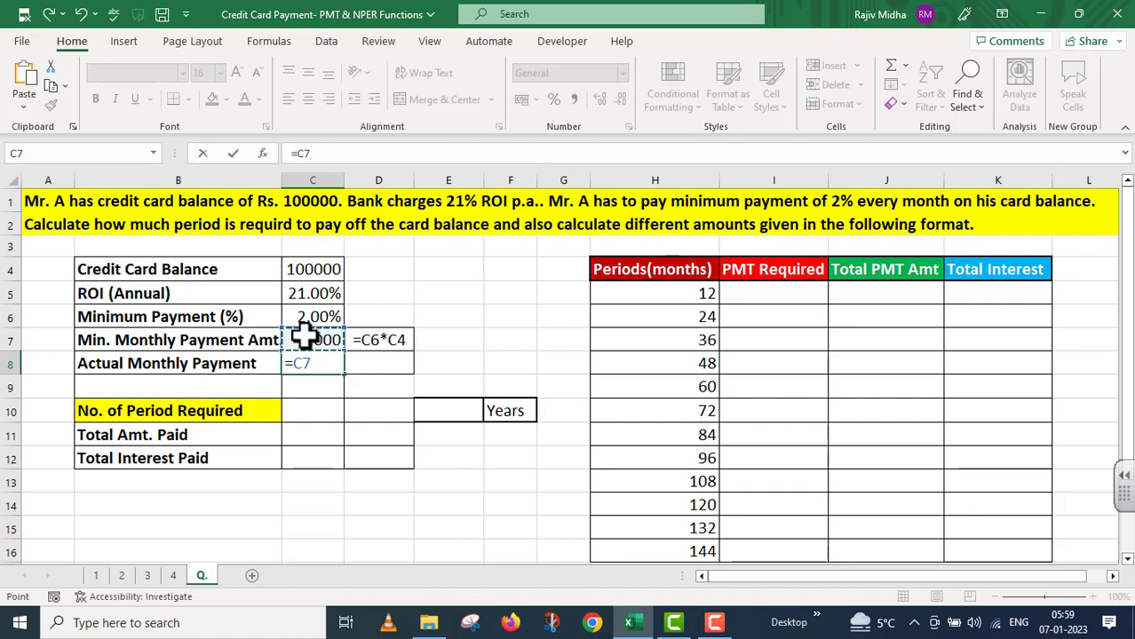
key("Tab")
Show the Actual Monthly Payment formula beside it in D8 as the plain text =C7
type("=C7")
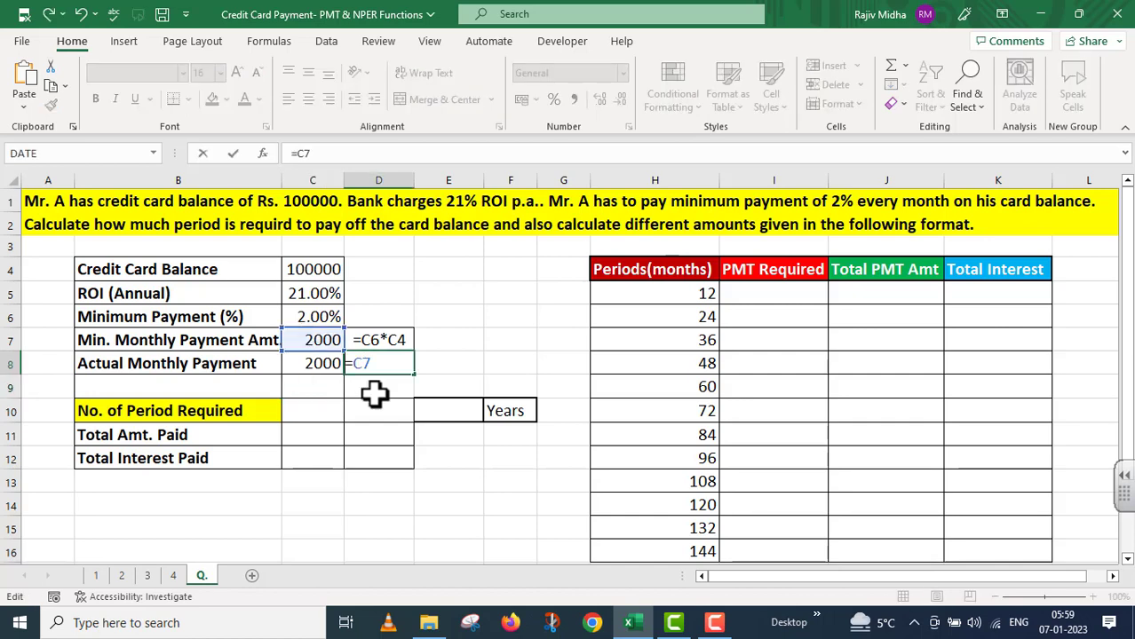
key("Home")
type("'")
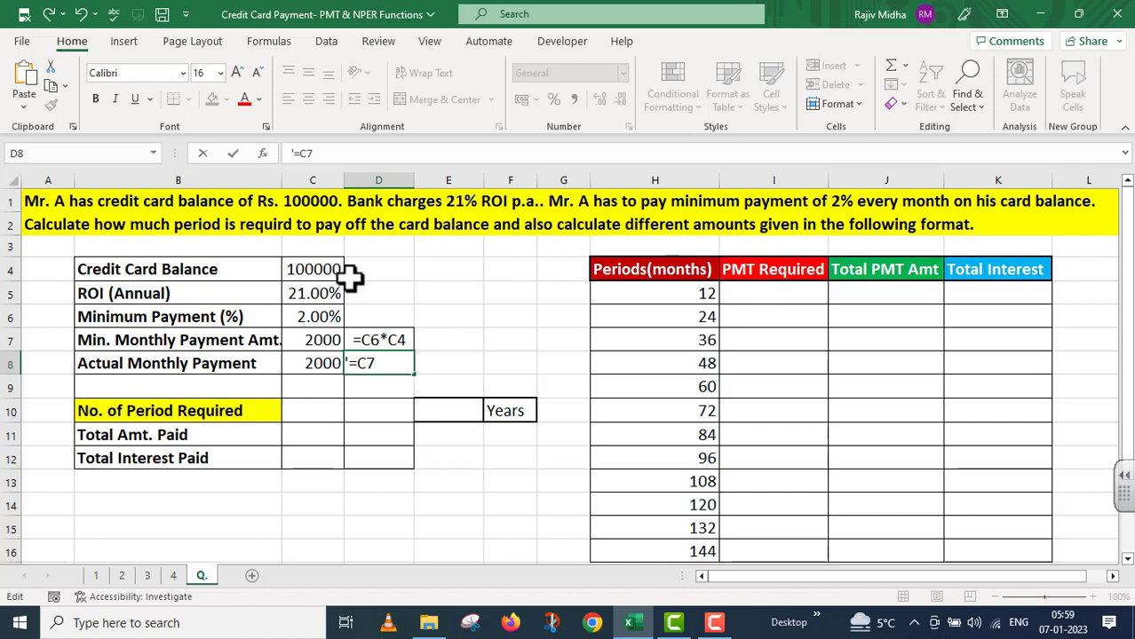
Calculate the number of periods required in C10 with =NPER(C5/12,C8,-C4,0,0), using end-of-period payments
left_click(299, 412)
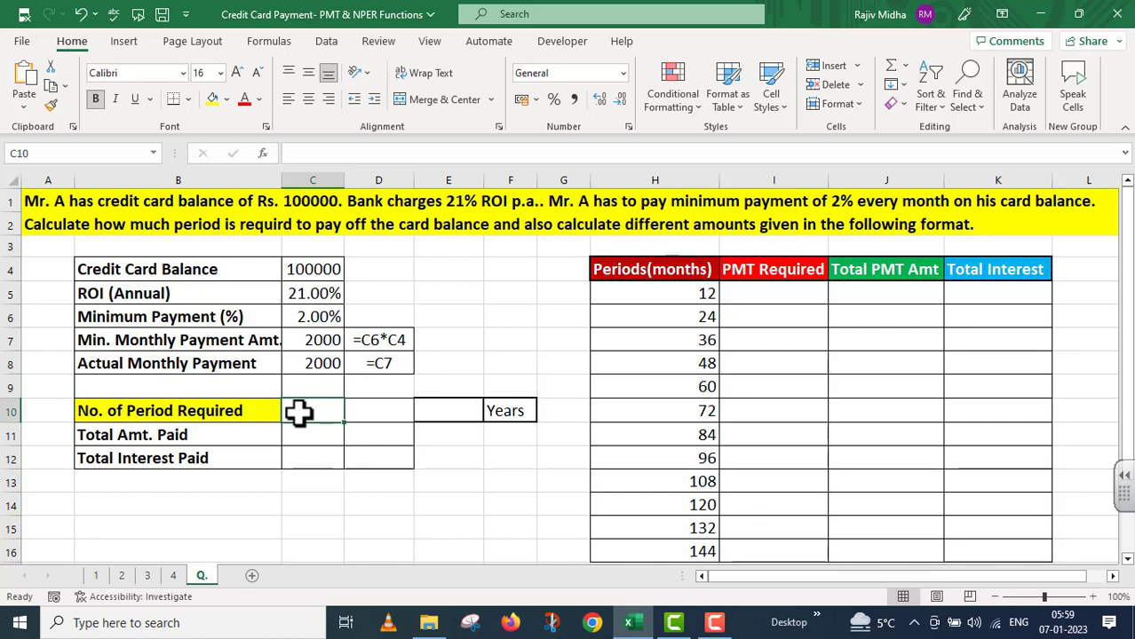
type("=NP")
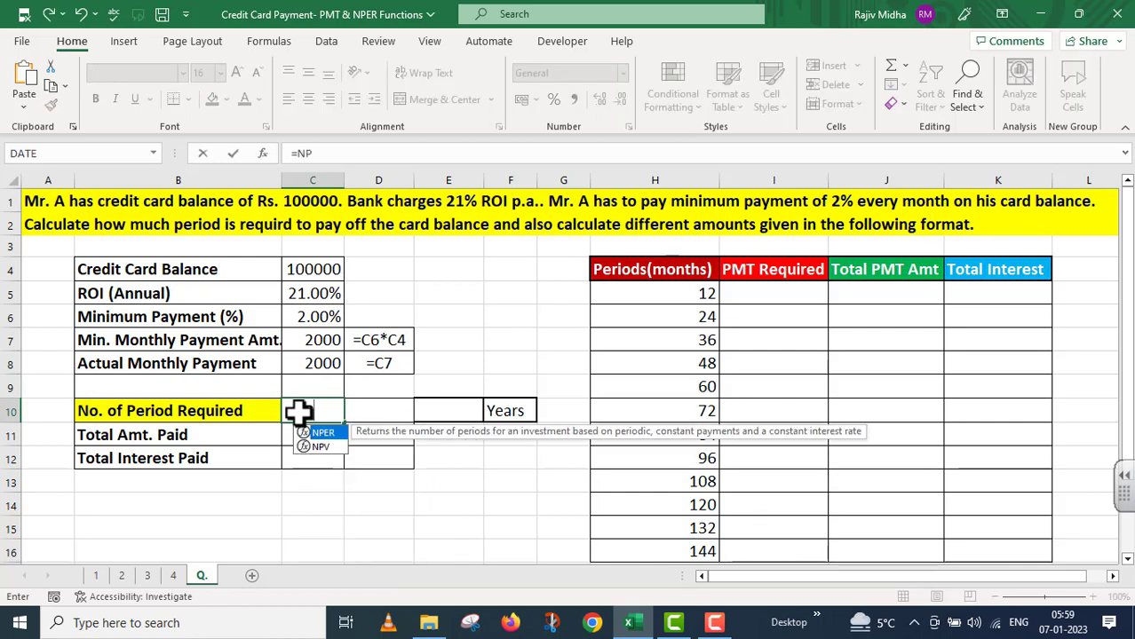
type("ER(")
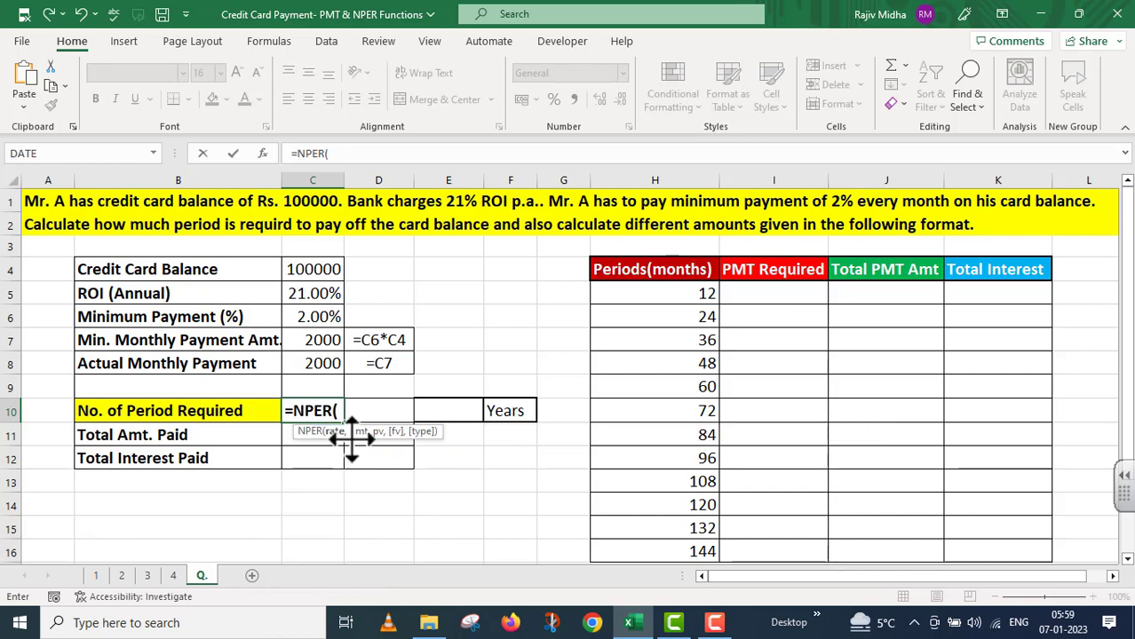
left_click(318, 294)
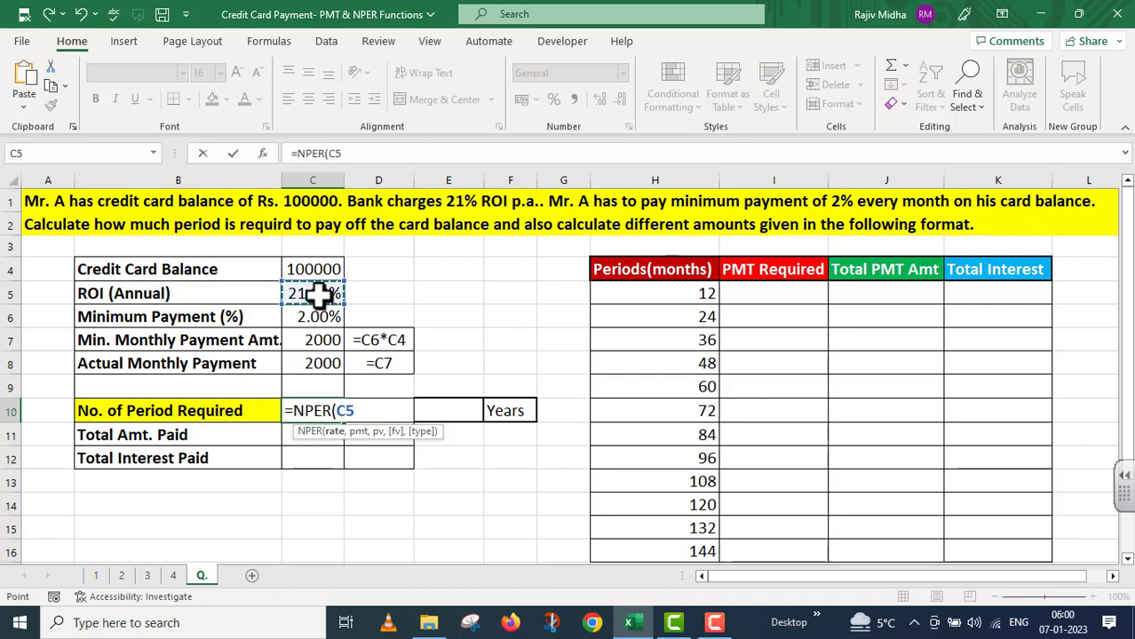
type("/12,")
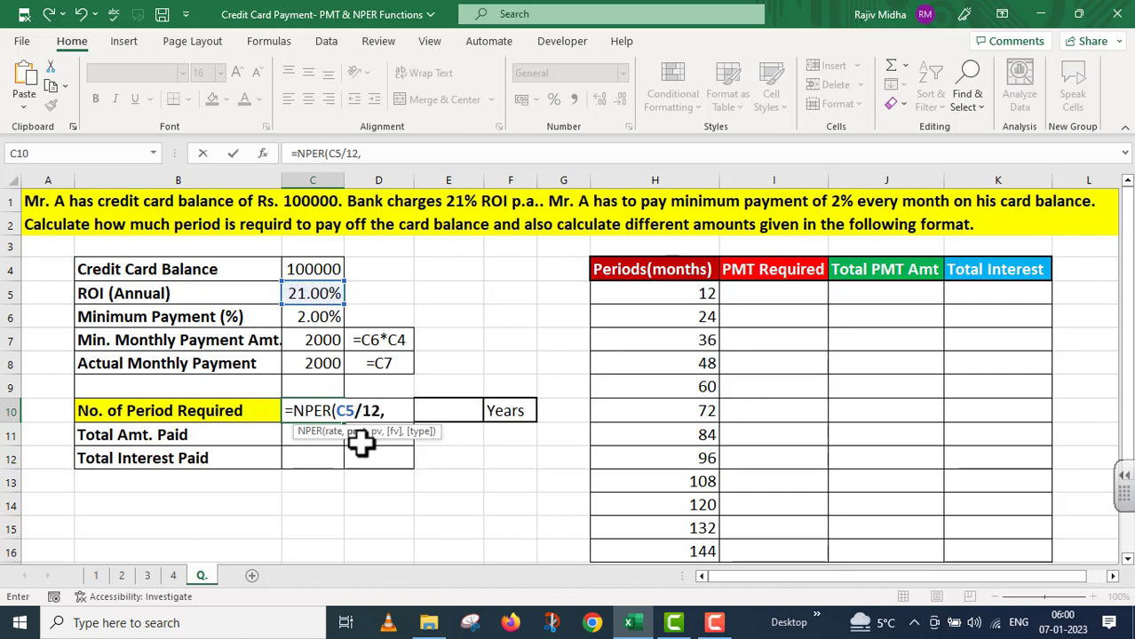
left_click(320, 363)
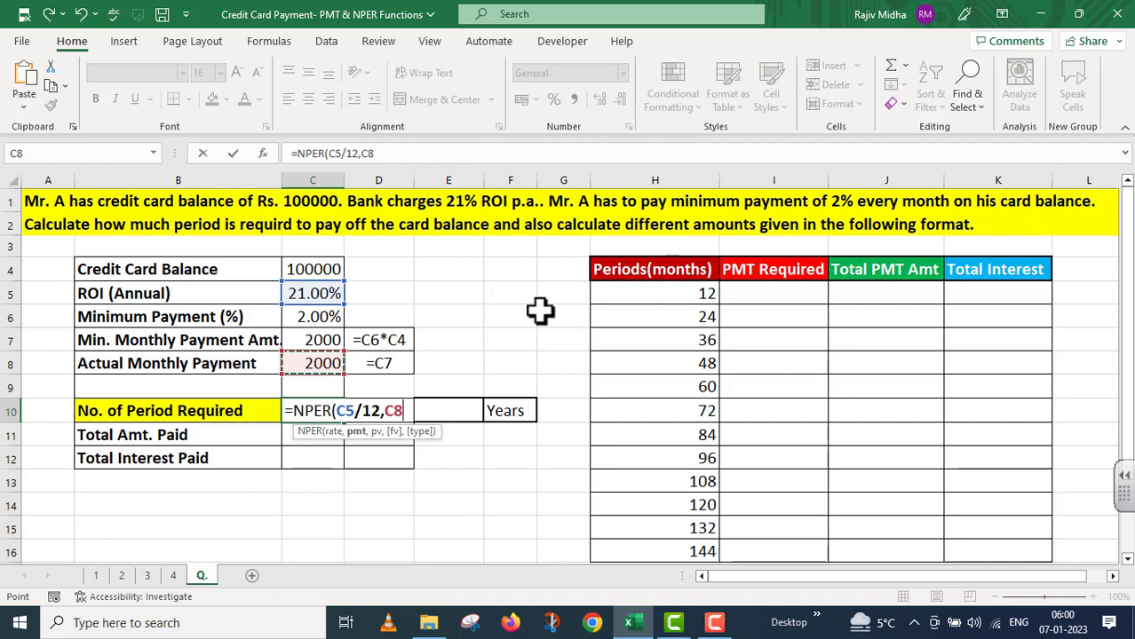
type(",")
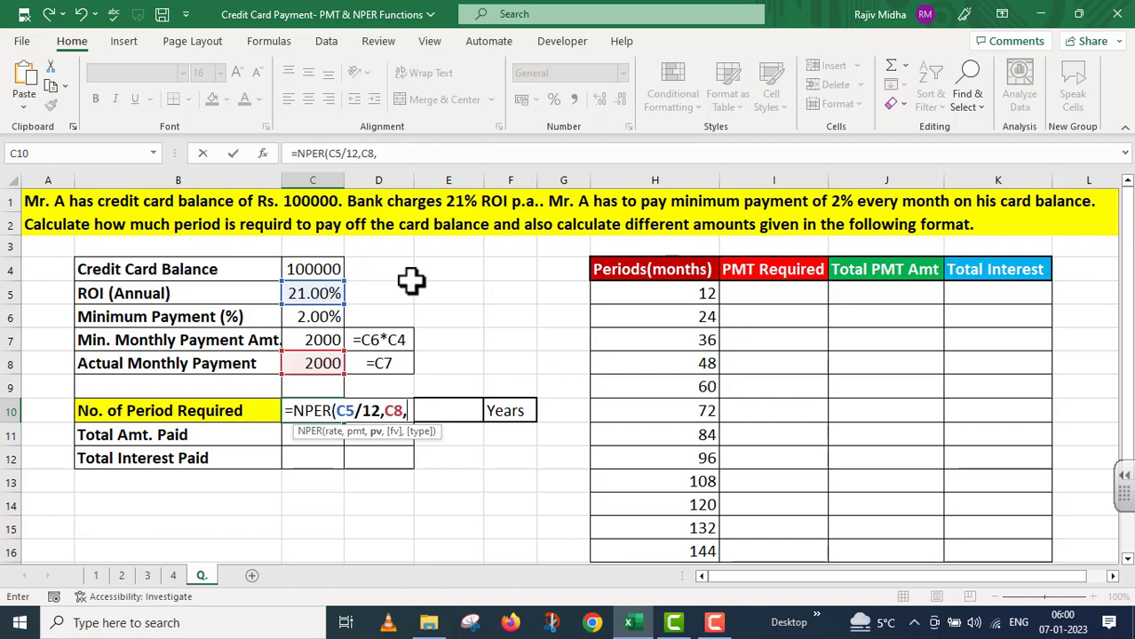
type("-")
left_click(319, 268)
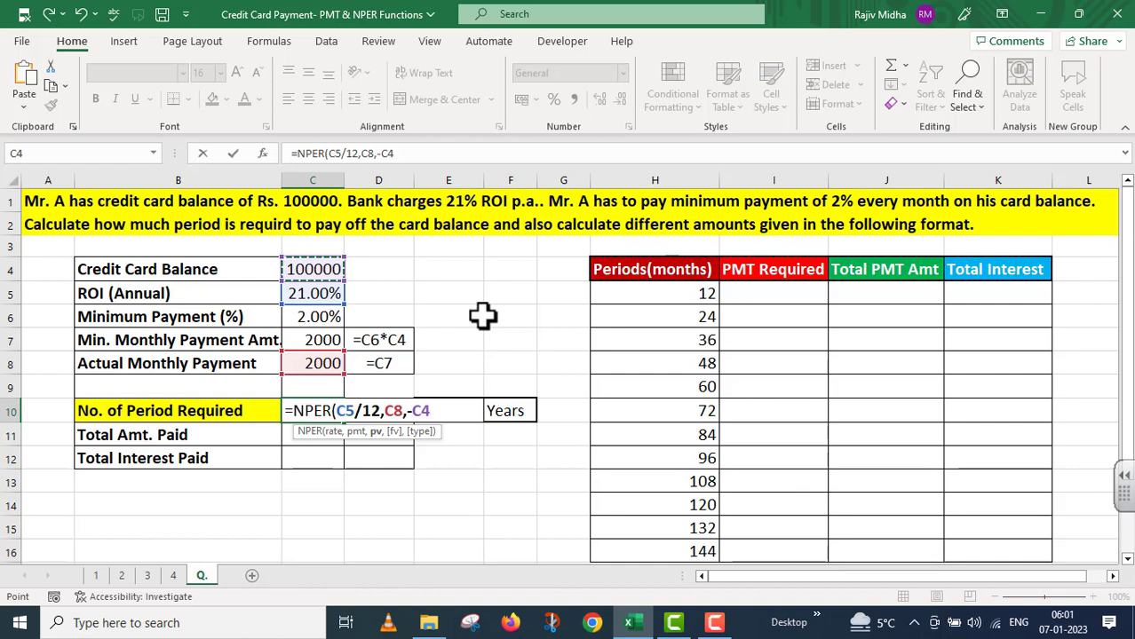
type(",")
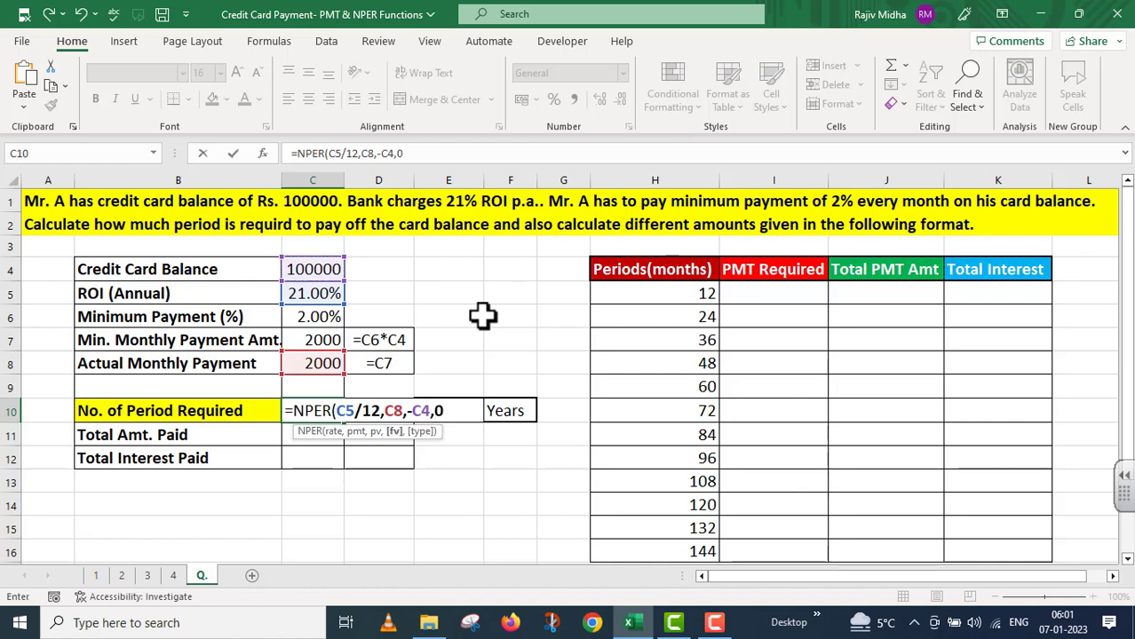
type("0,")
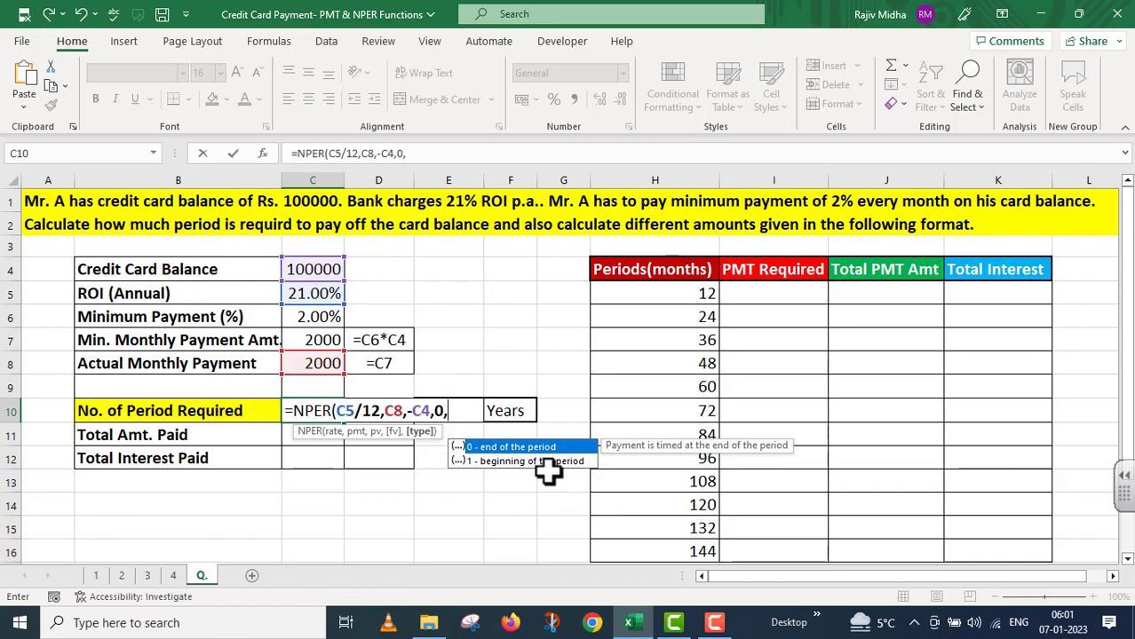
double_click(513, 447)
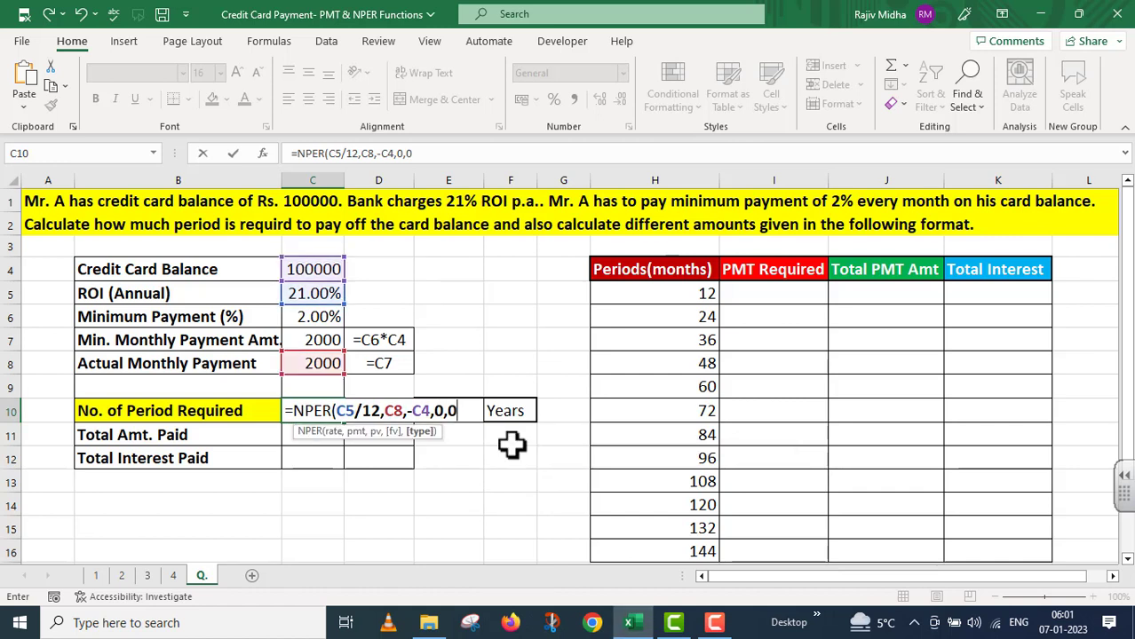
type(")")
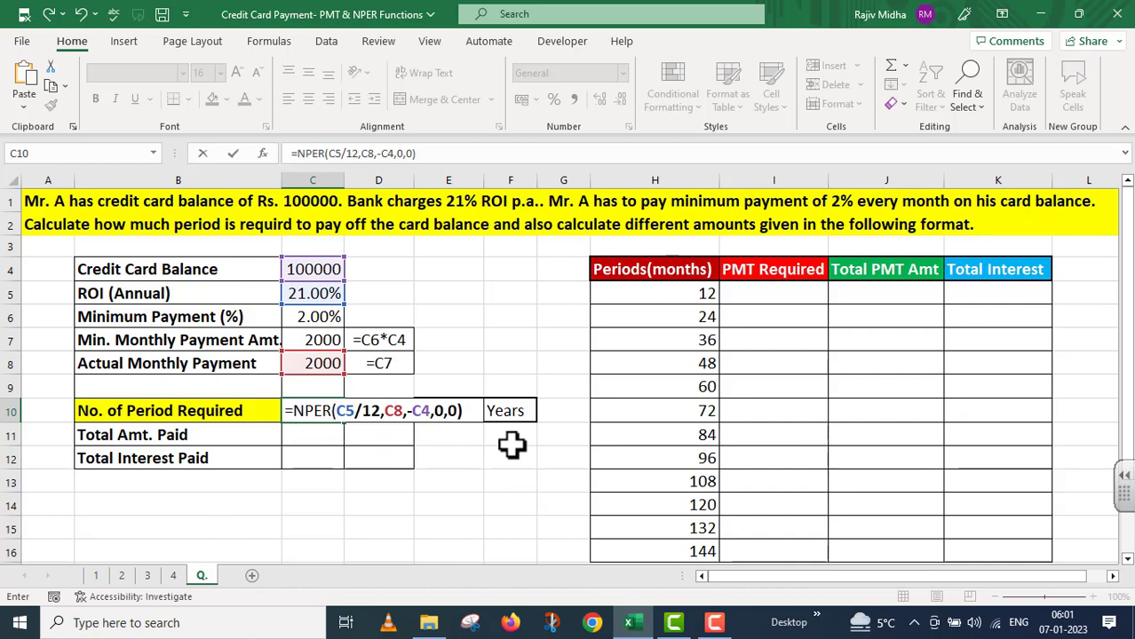
key("Return")
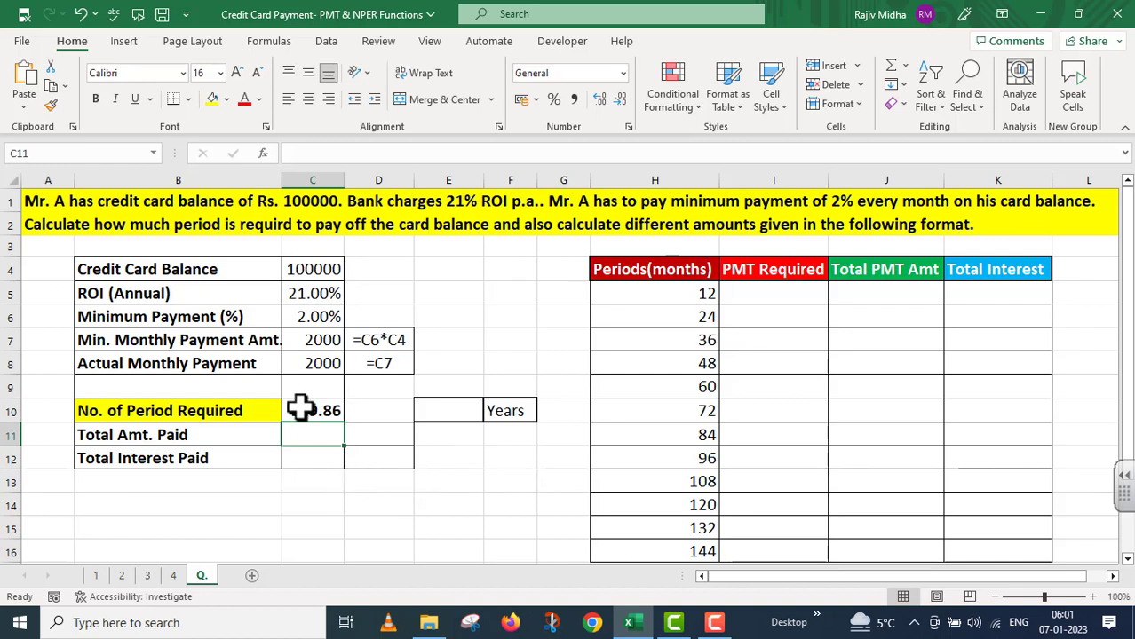
Convert the number of periods required into years in E10 with =C10/12
left_click(364, 406)
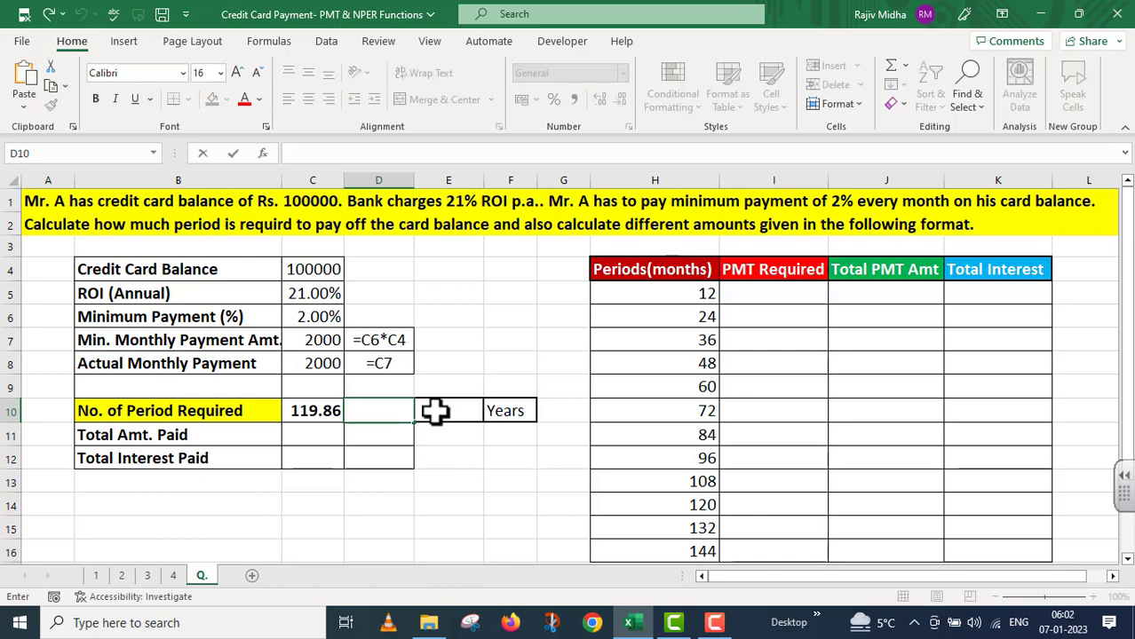
left_click(435, 408)
type("=")
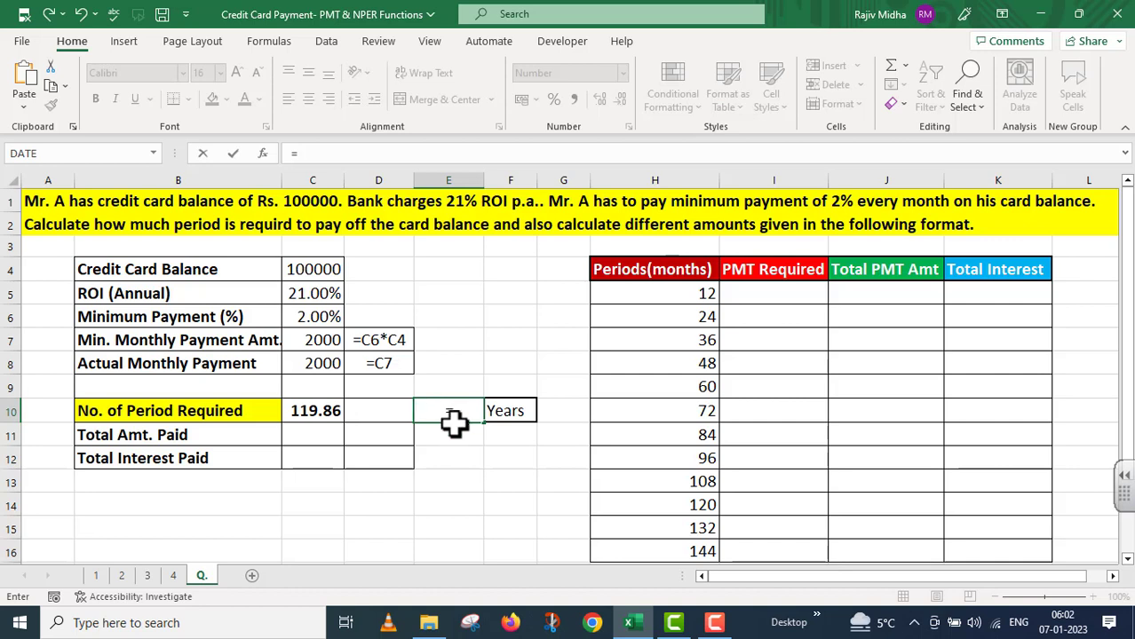
left_click(309, 410)
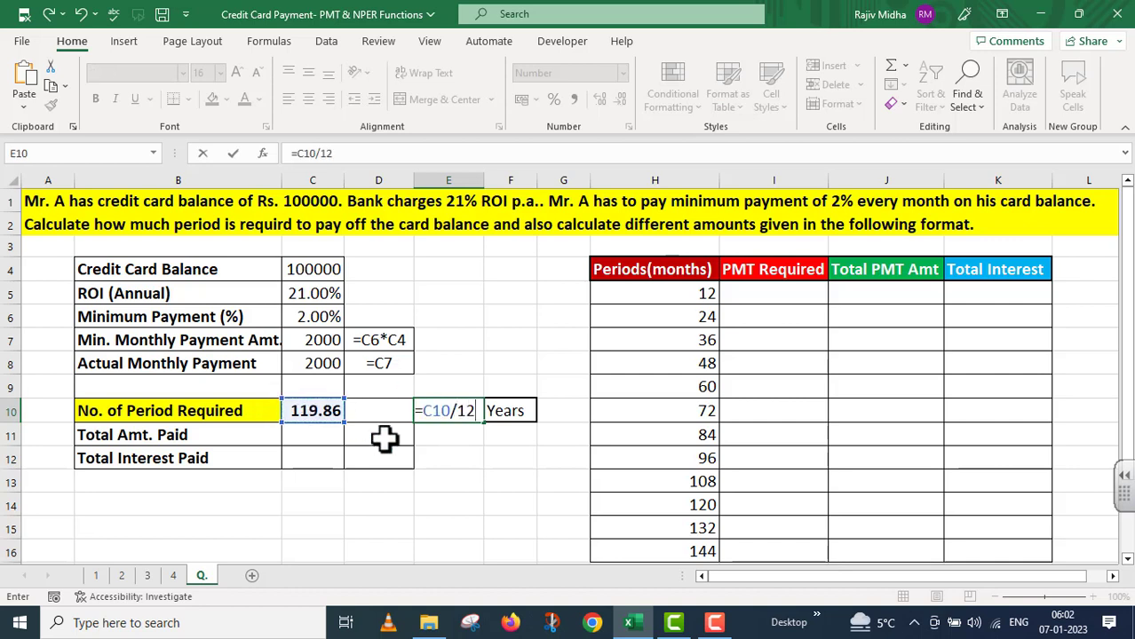
key("Return")
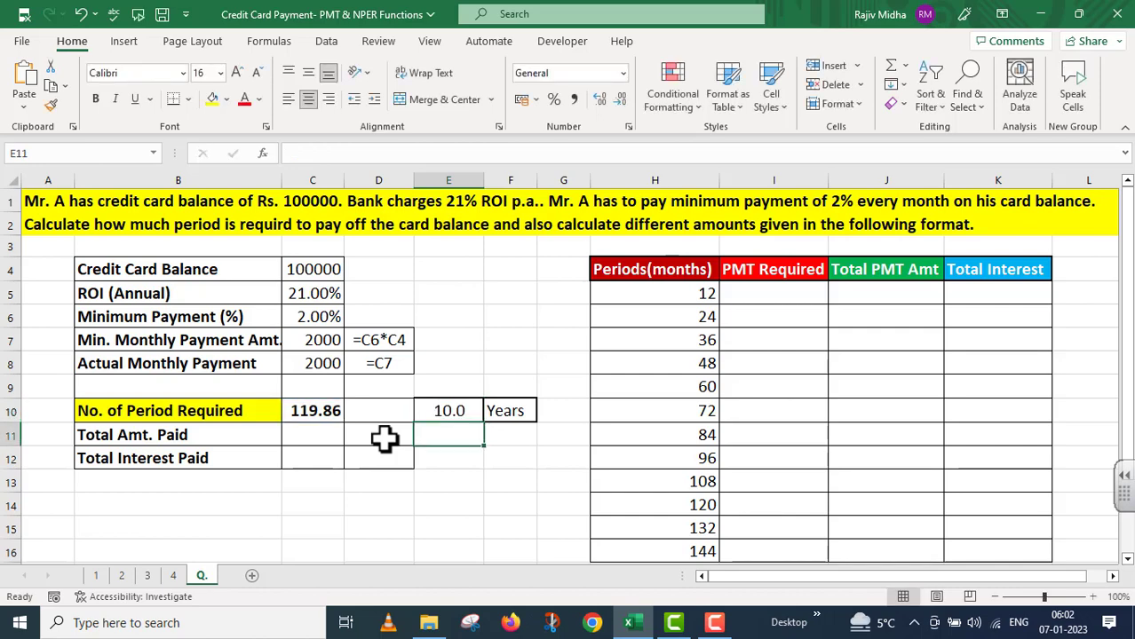
Show the years conversion formula in D10 as the plain text =C10/12
double_click(368, 410)
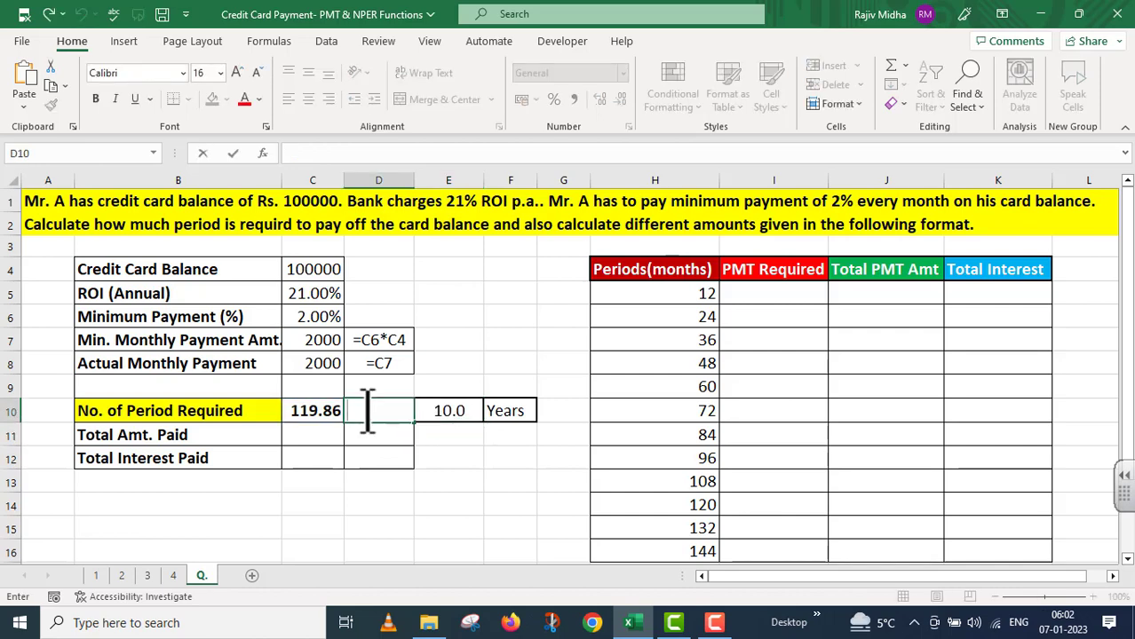
type("=C10/12")
key("F2")
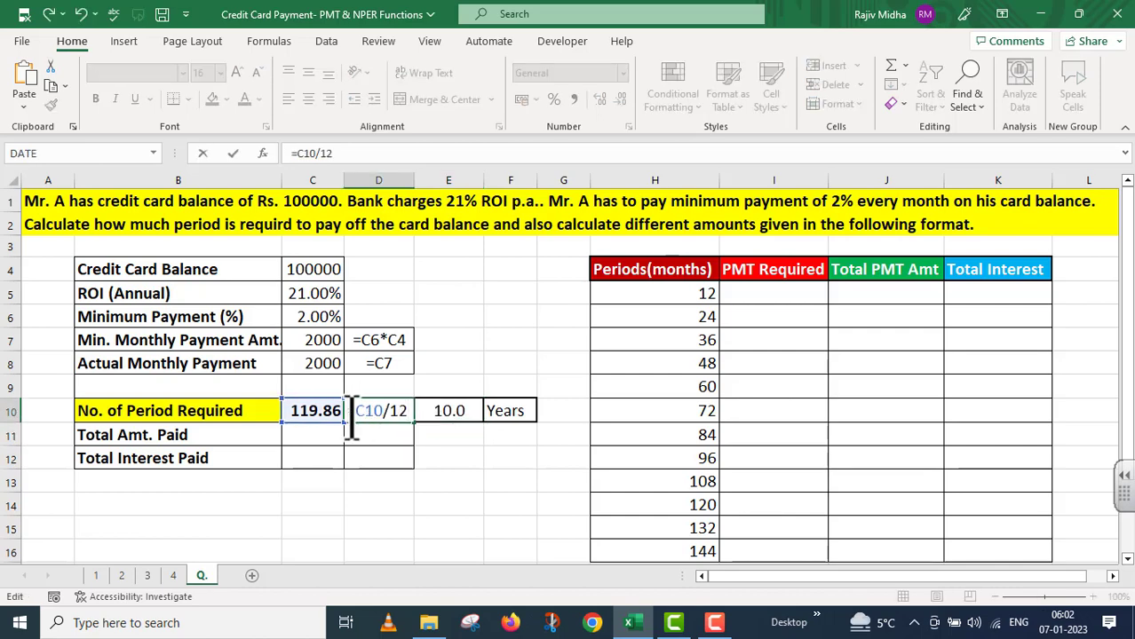
type("'")
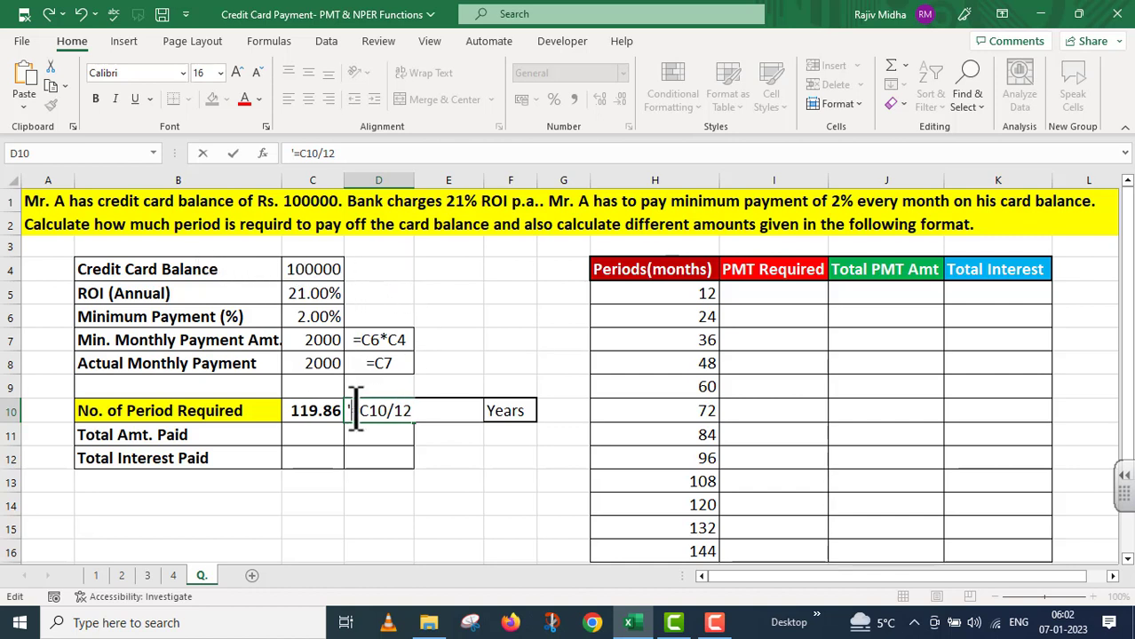
left_click(300, 434)
Calculate the Total Amt. Paid in C11 as periods times the actual monthly payment with =C10*C8
double_click(301, 435)
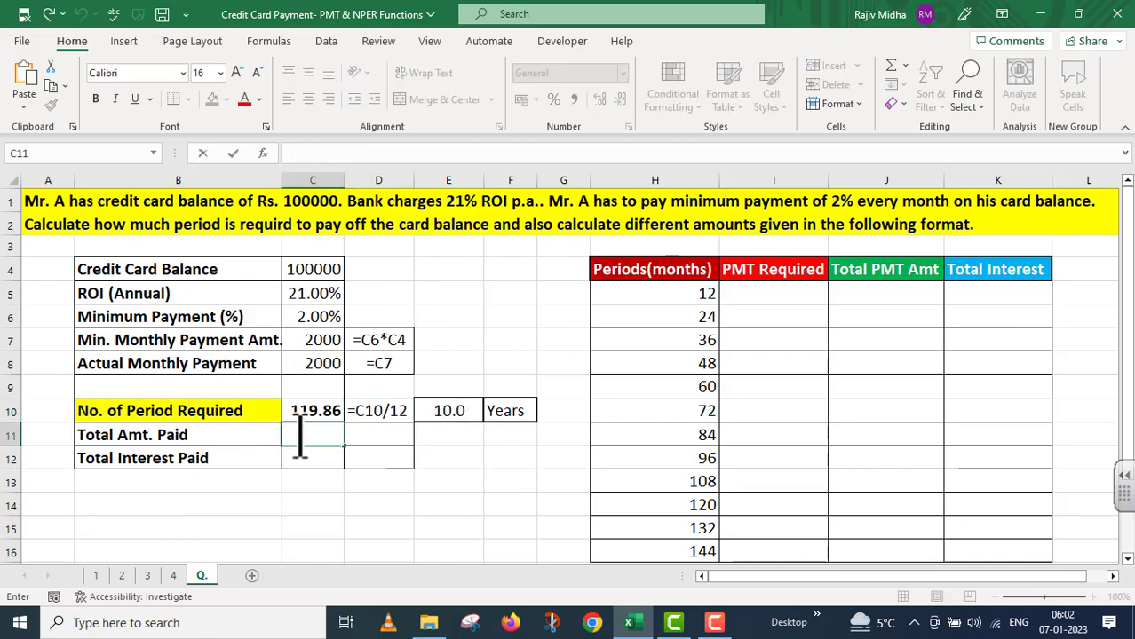
type("=")
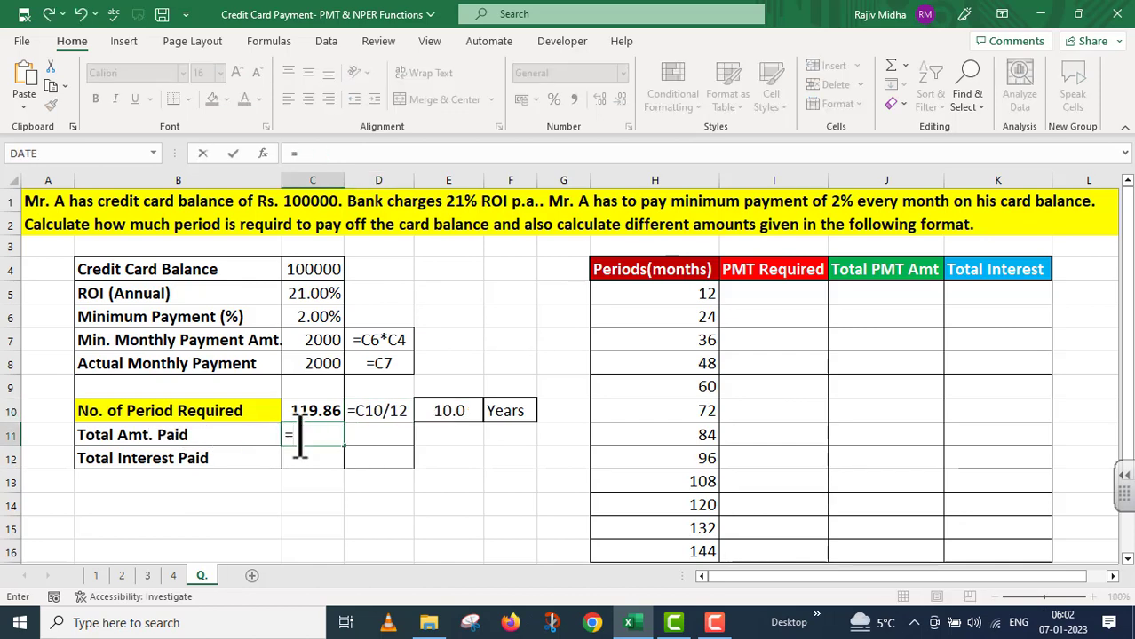
left_click(313, 410)
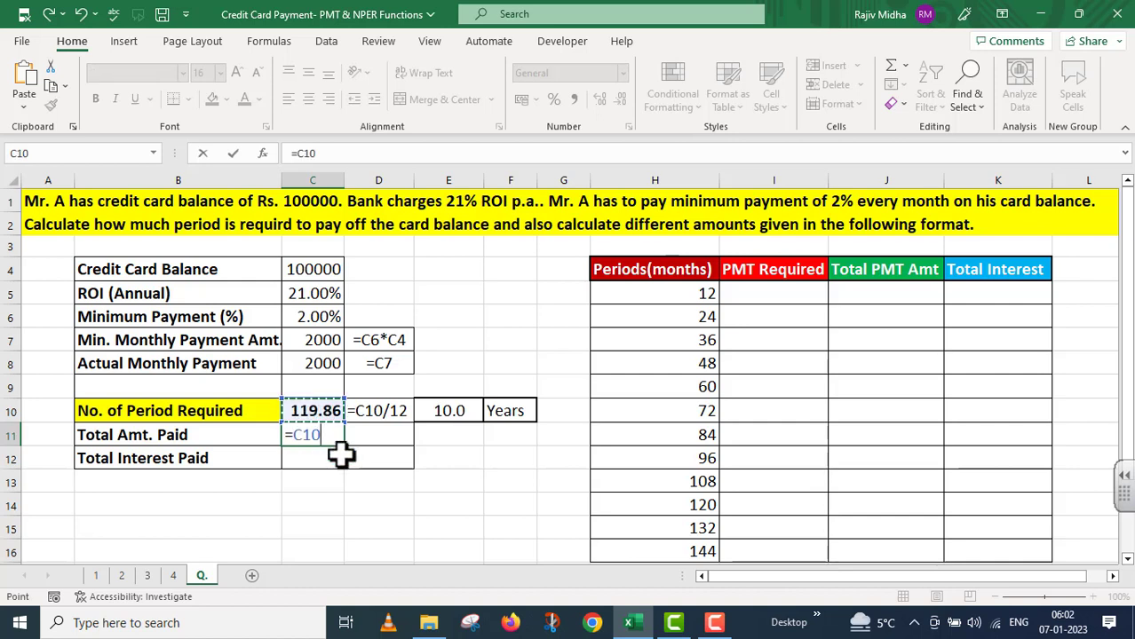
type("*")
left_click(317, 363)
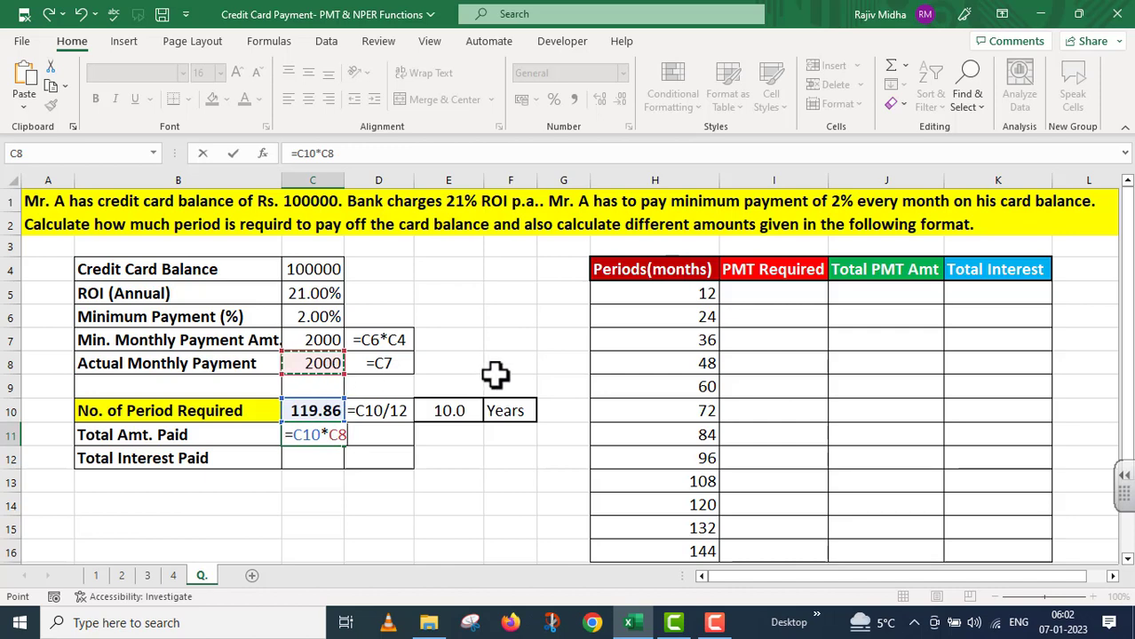
key("Return")
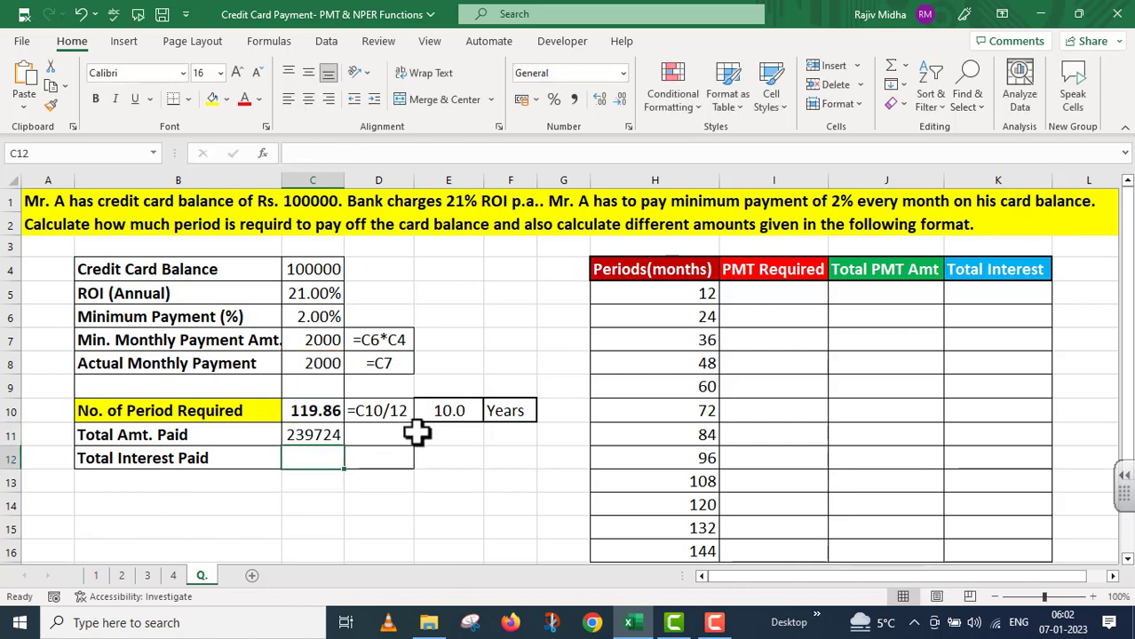
Copy the total amount paid formula from C11 into D11 as the plain text =C10*C8
left_click(337, 434)
left_click_drag(339, 153, 291, 152)
key("ctrl+c")
key("Escape")
double_click(378, 434)
type("'")
key("ctrl+v")
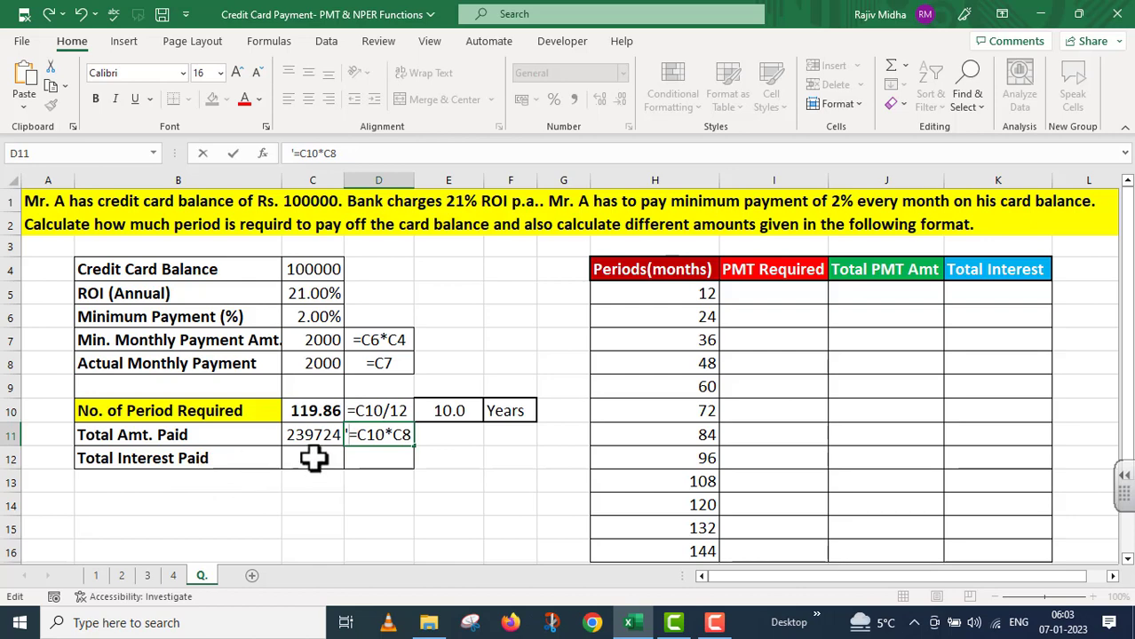
Calculate the Total Interest Paid in C12 by subtracting the card balance from the total paid with =C11-C4
double_click(301, 458)
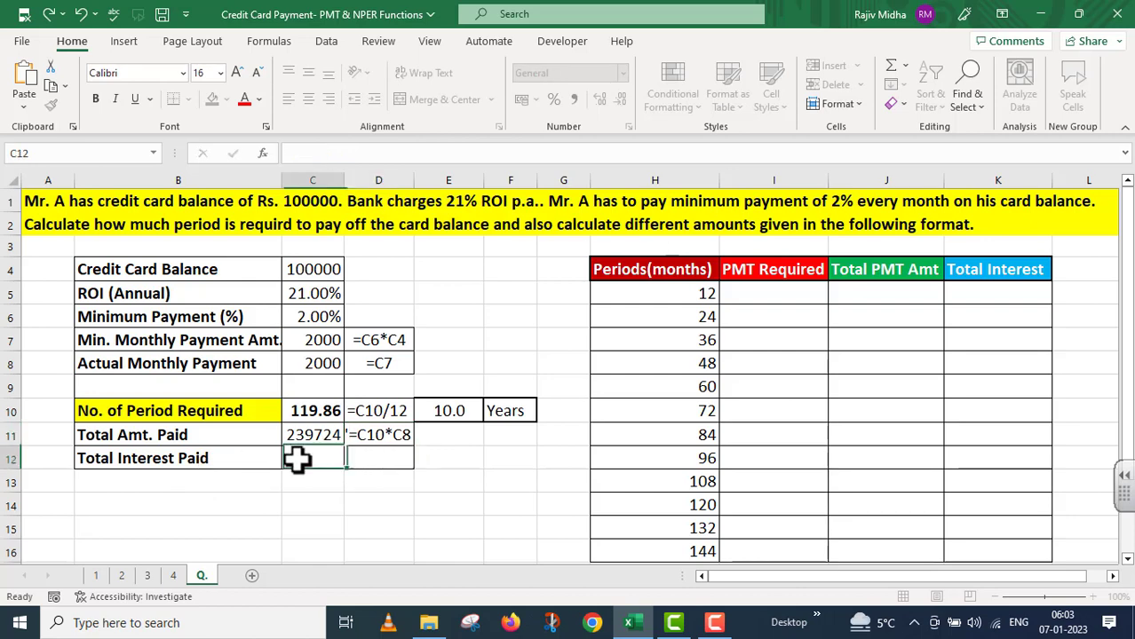
type("=")
key("Up")
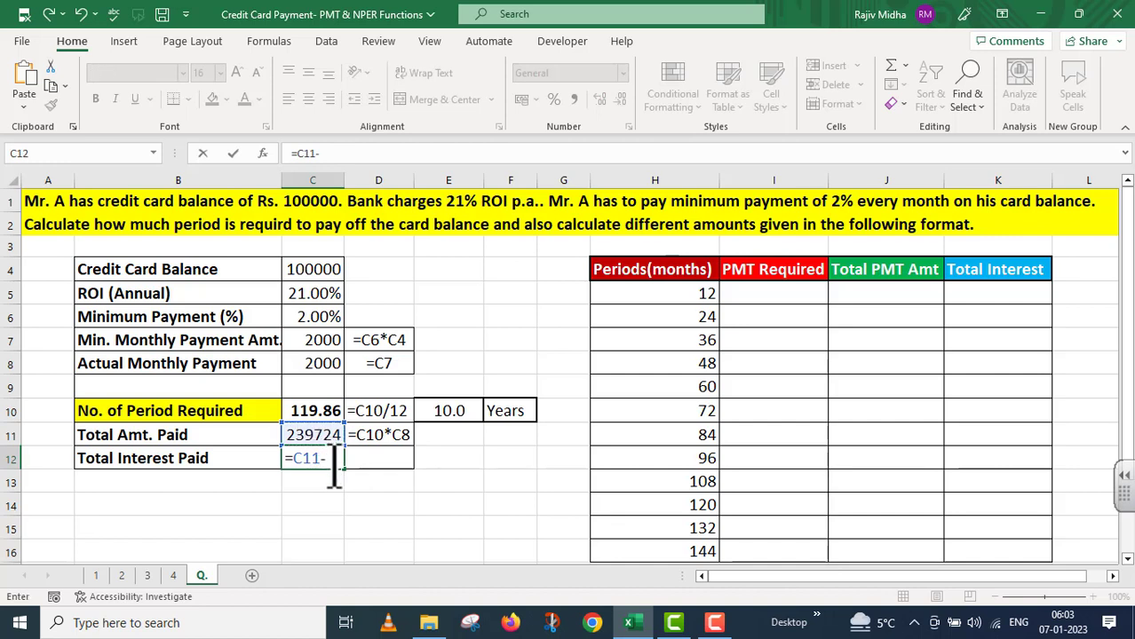
type("-")
left_click(330, 264)
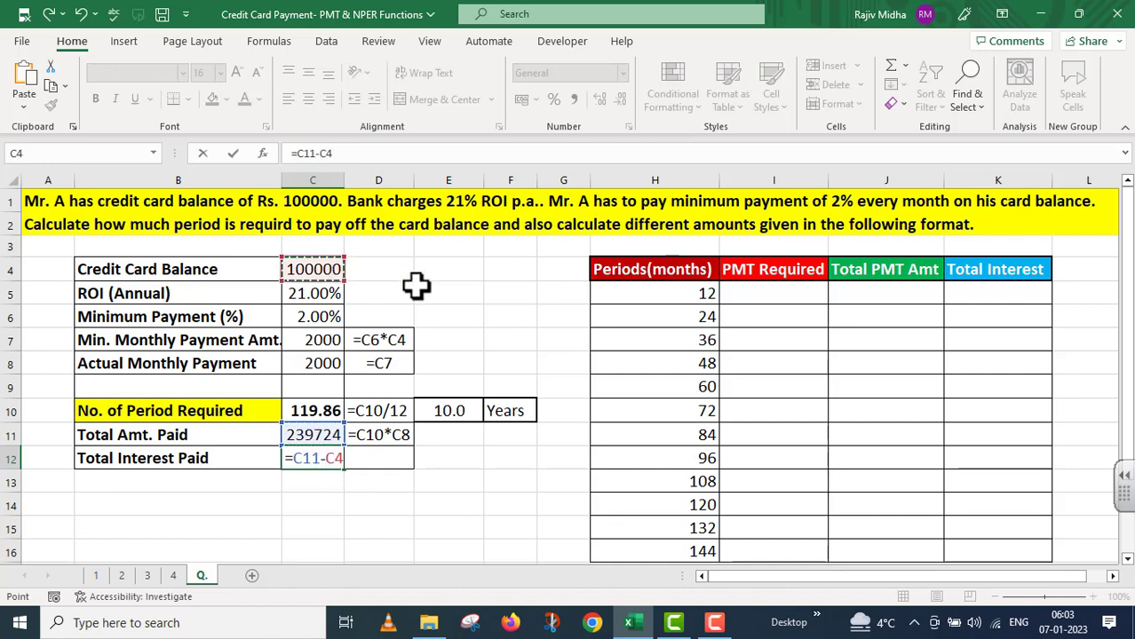
key("Return")
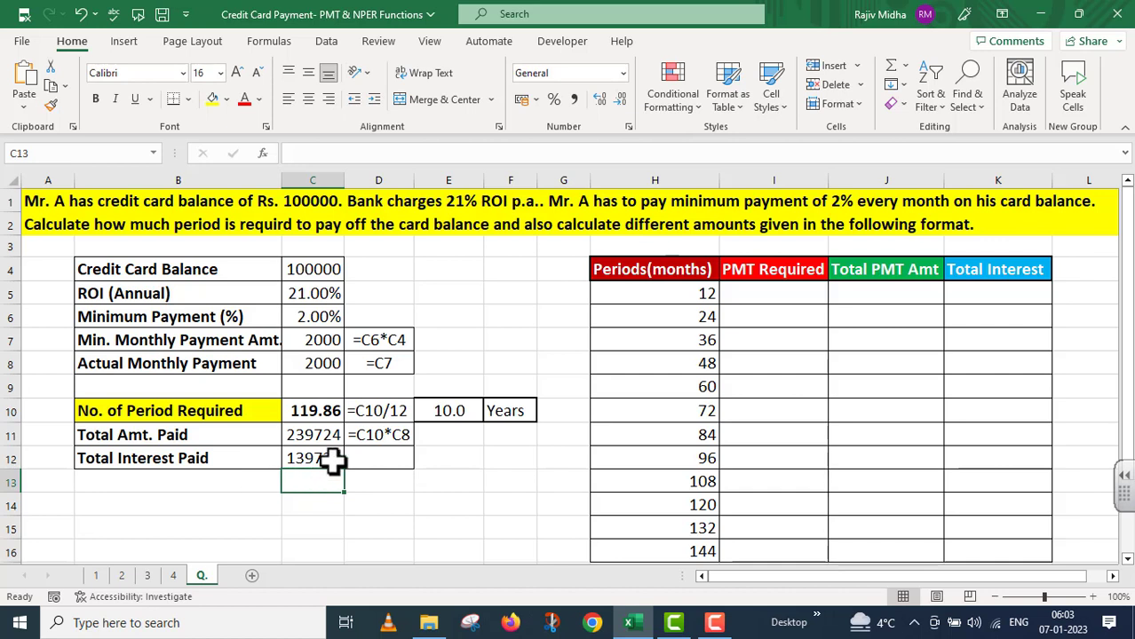
Copy the total interest formula from C12 into D12 as the plain text =C11-C4
left_click(333, 458)
left_click(331, 153)
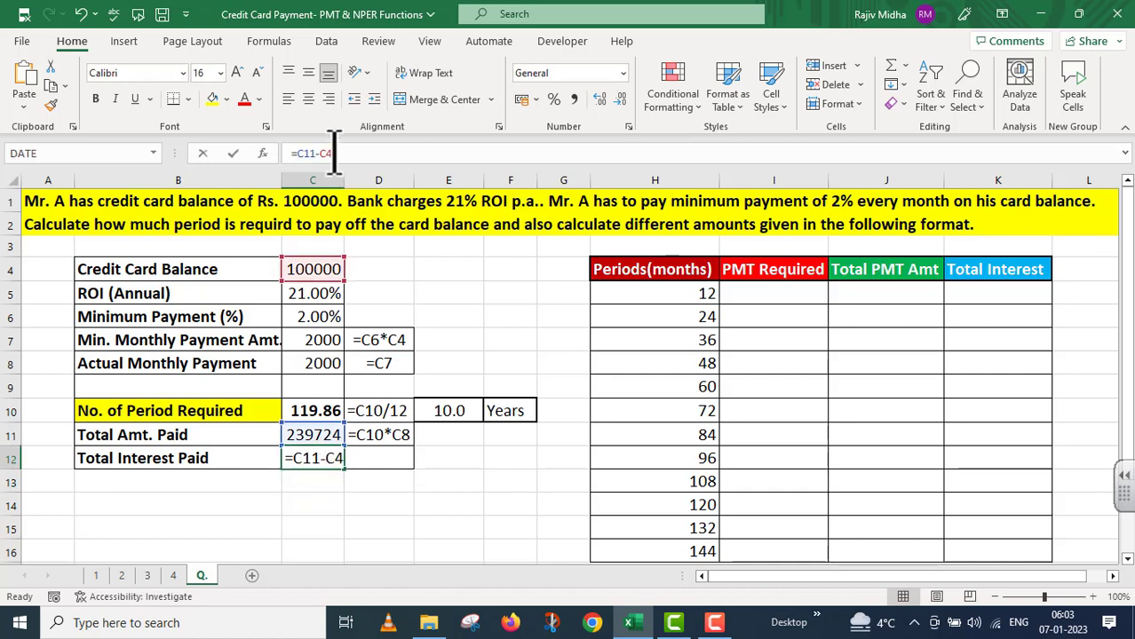
key("Return")
double_click(378, 457)
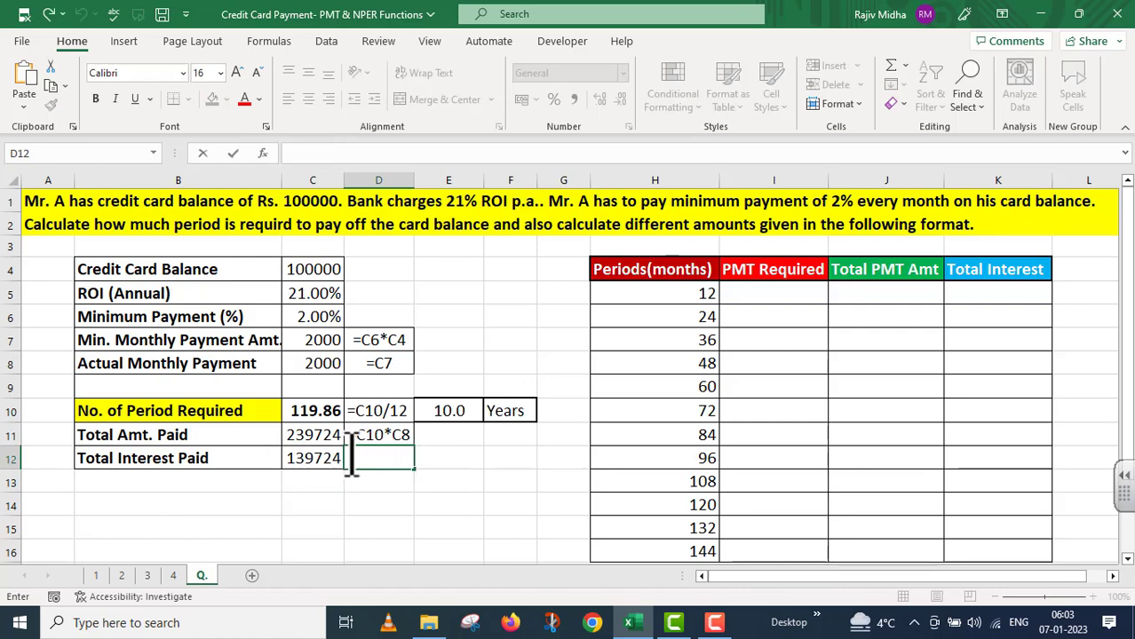
key("ctrl+v")
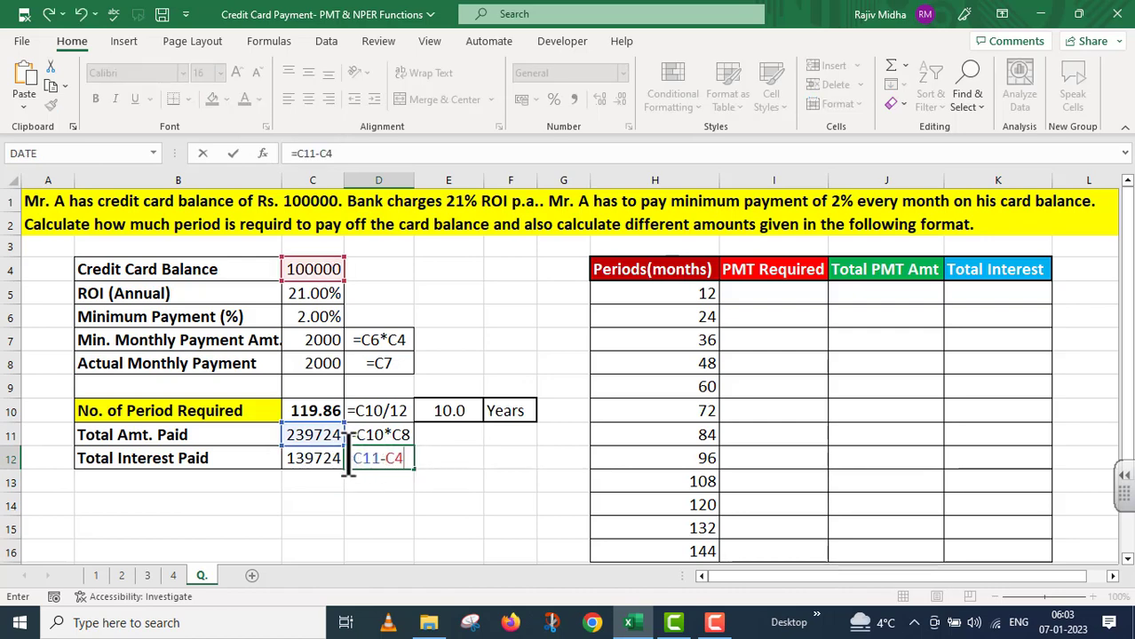
key("Home")
type("'")
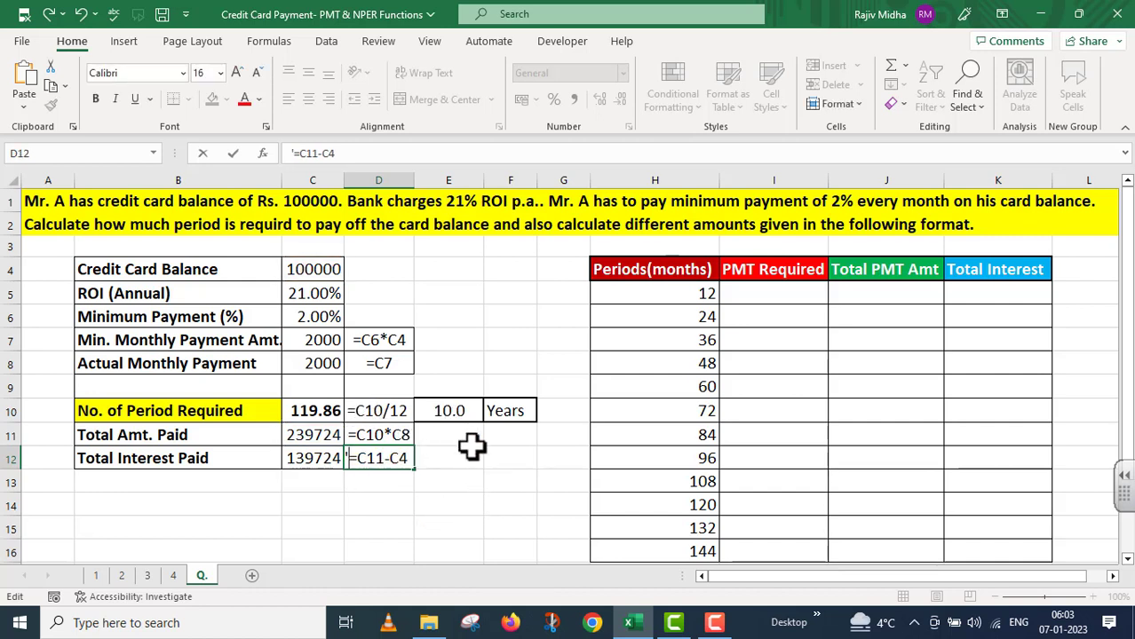
key("shift+Tab")
Copy the NPER formula from C10 into C14 as the plain text =NPER(C5/12,C8,-C4,0,0)
key("Up")
key("Up")
left_click(423, 153)
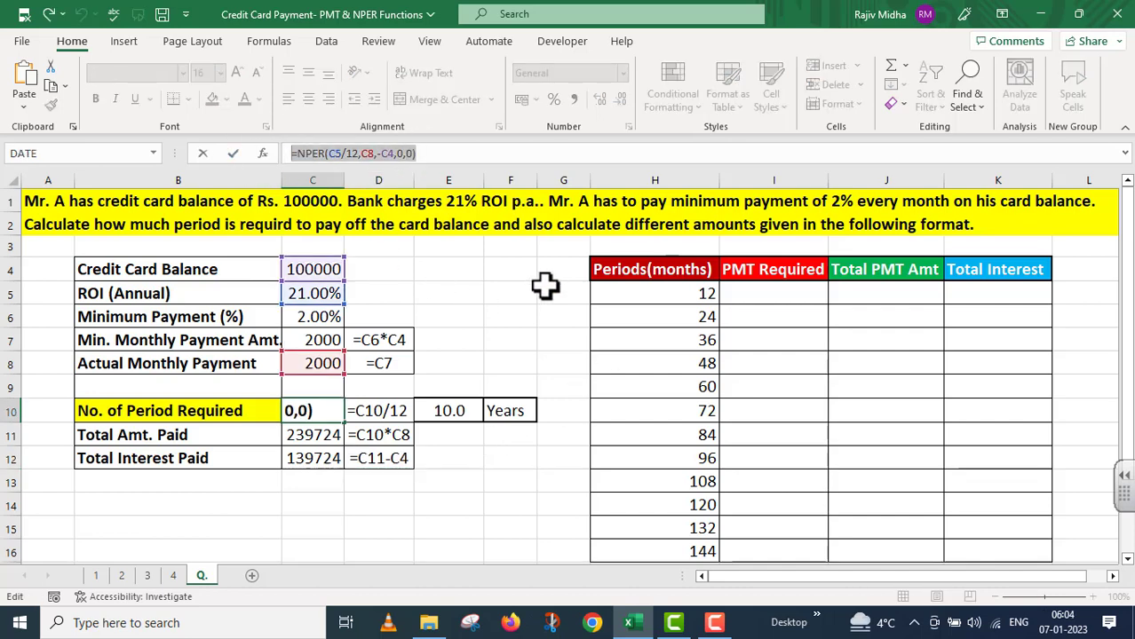
key("Return")
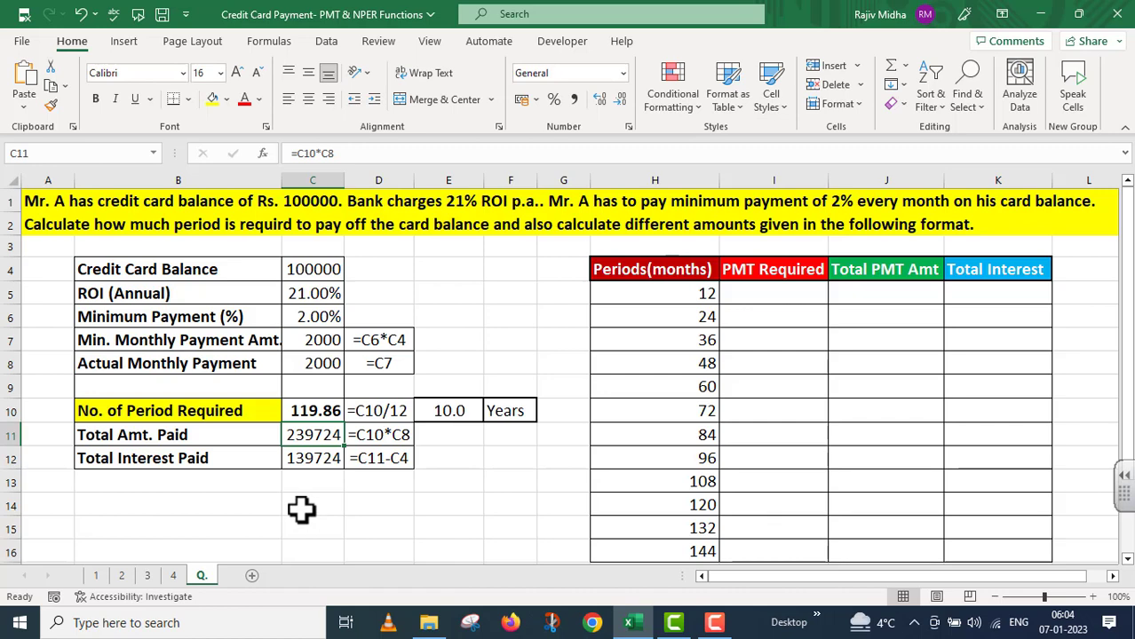
double_click(302, 504)
key("ctrl+v")
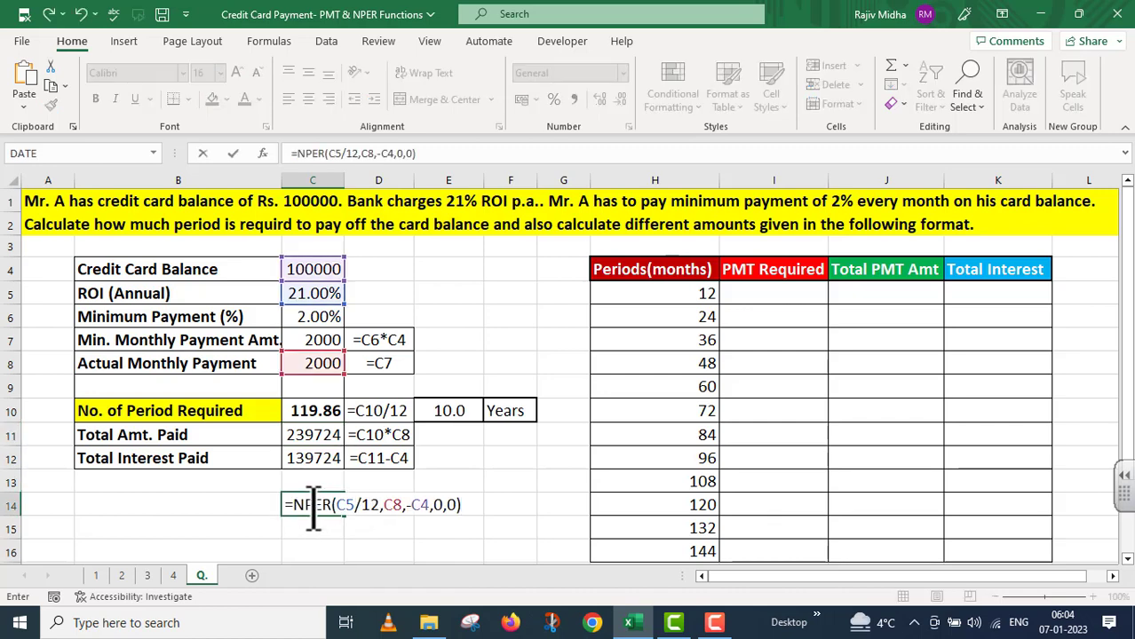
left_click(362, 545)
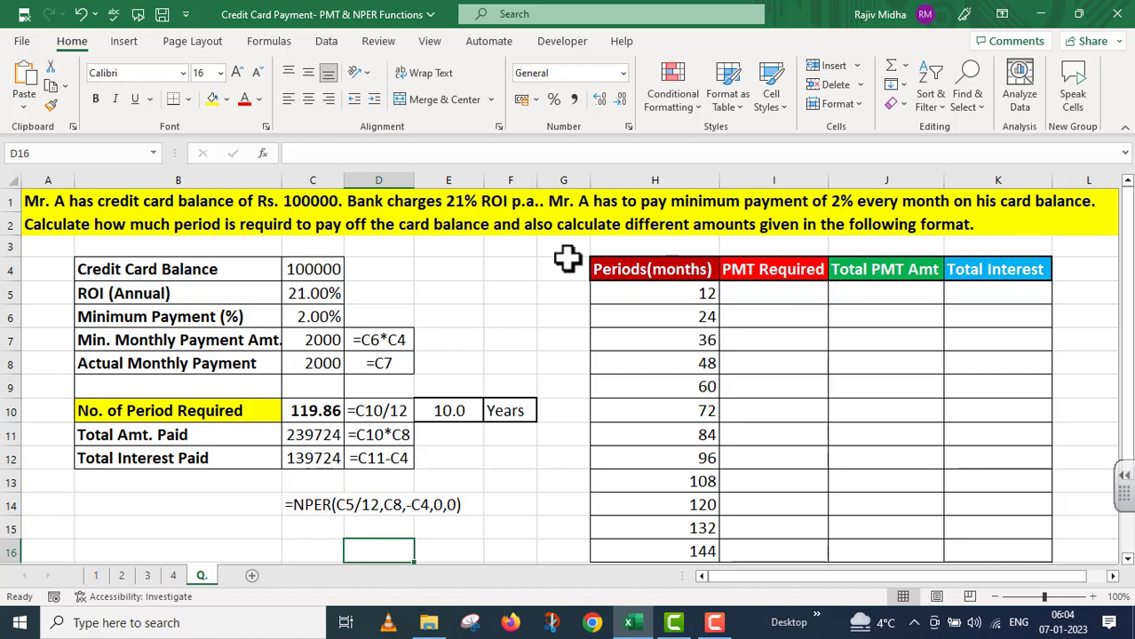
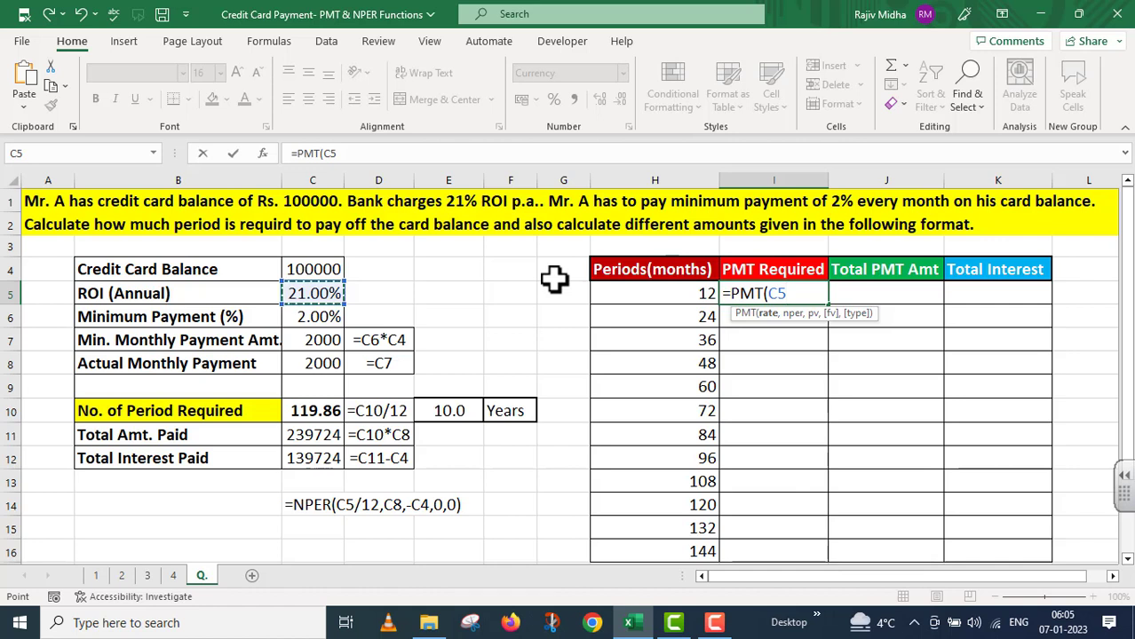
Calculate the PMT Required for 12 months in I5 with =PMT($C$5/12,H5,-$C$4,0,0), using end-of-period payments and absolute references for rate and balance
key("F4")
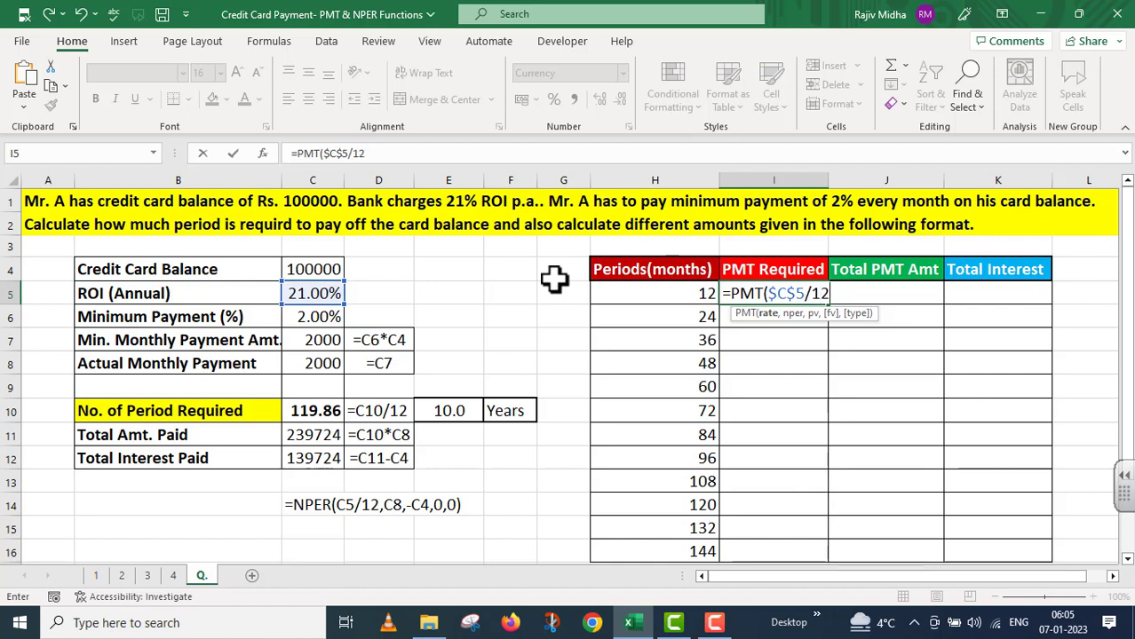
type(",")
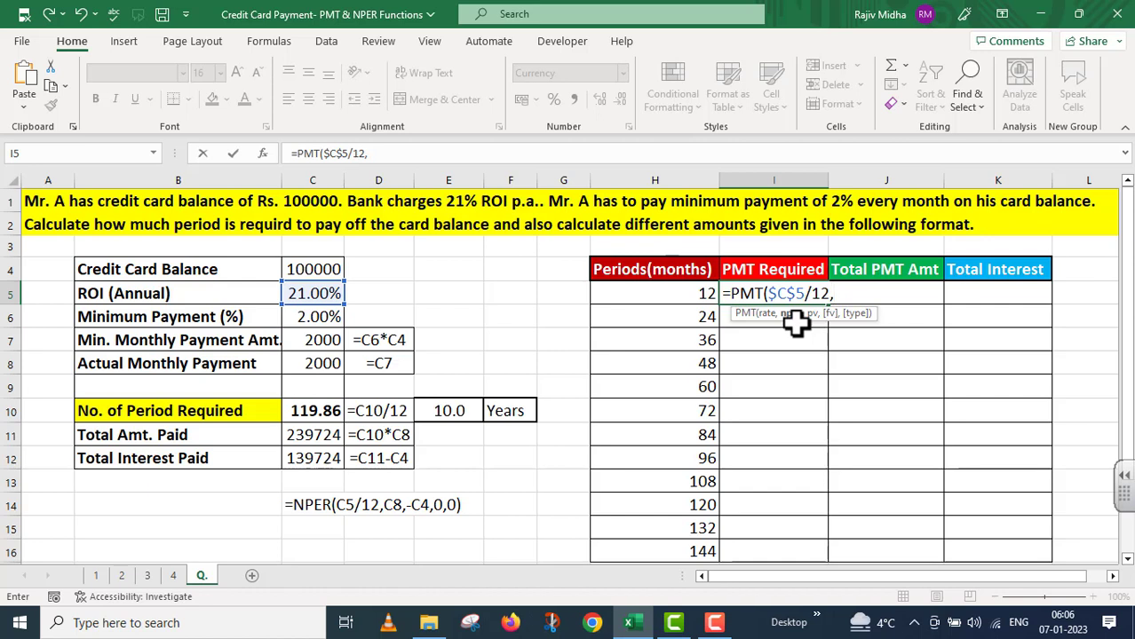
left_click(686, 293)
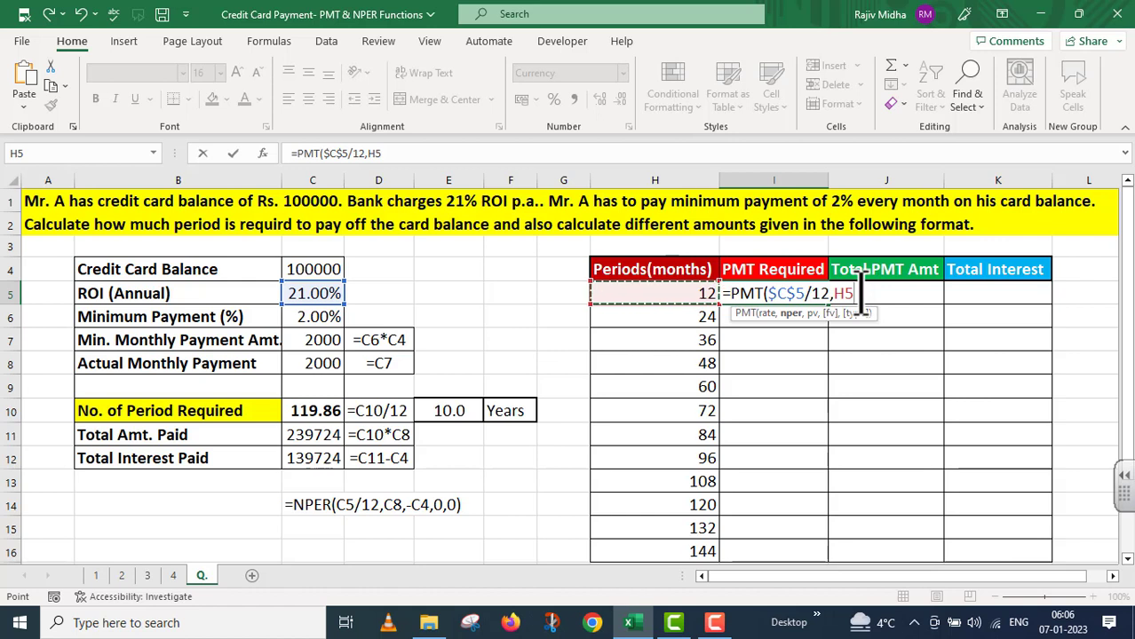
type(",-")
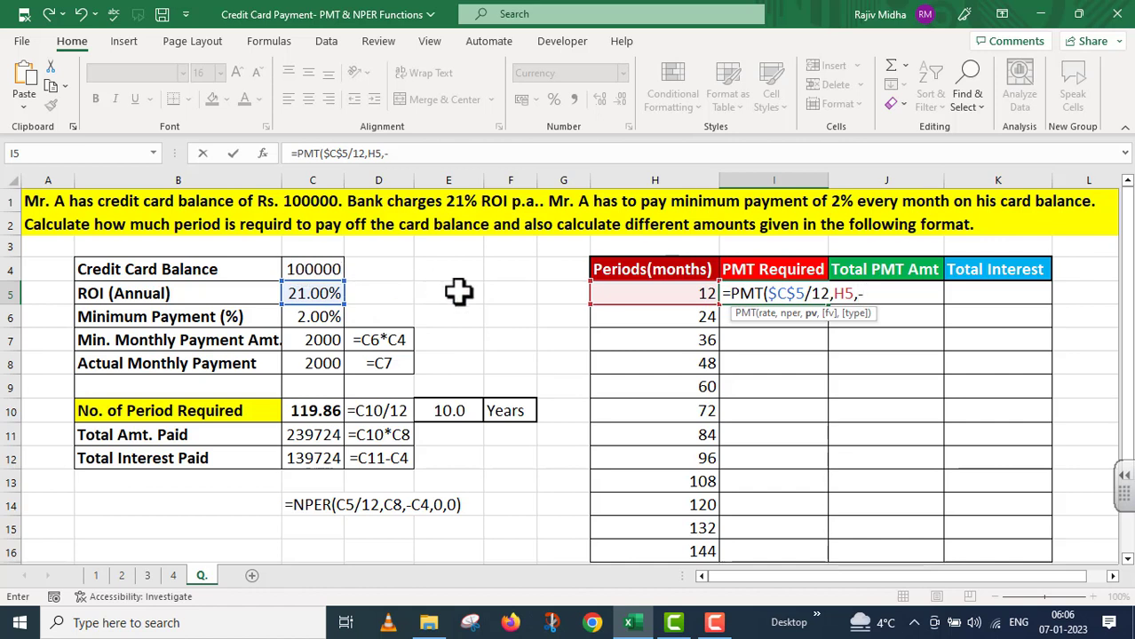
left_click(317, 269)
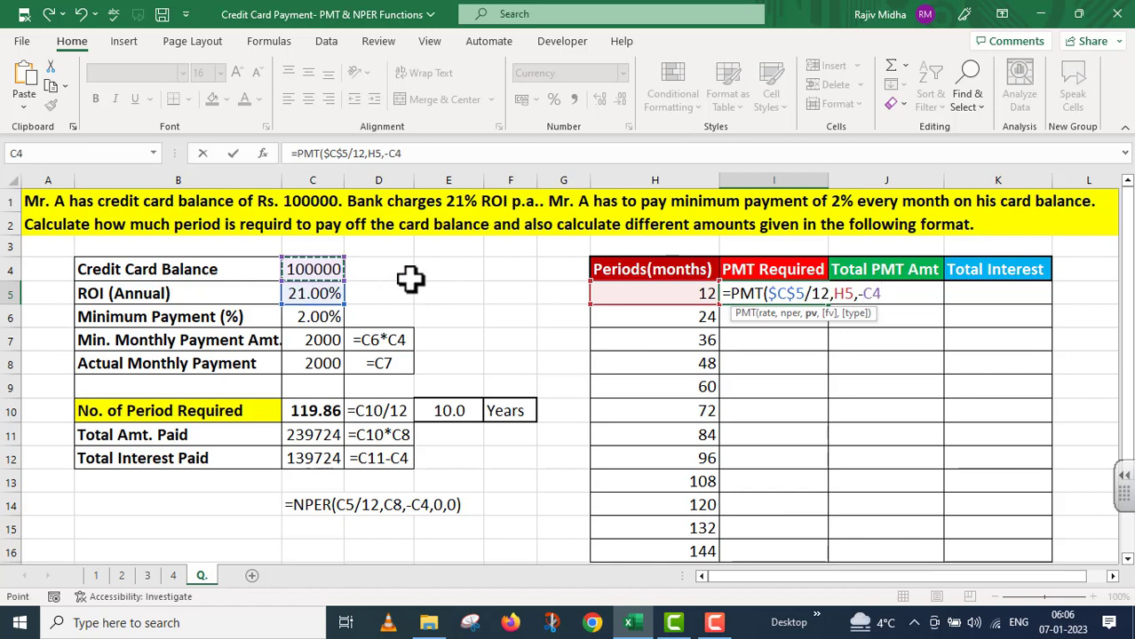
key("F4")
type(",")
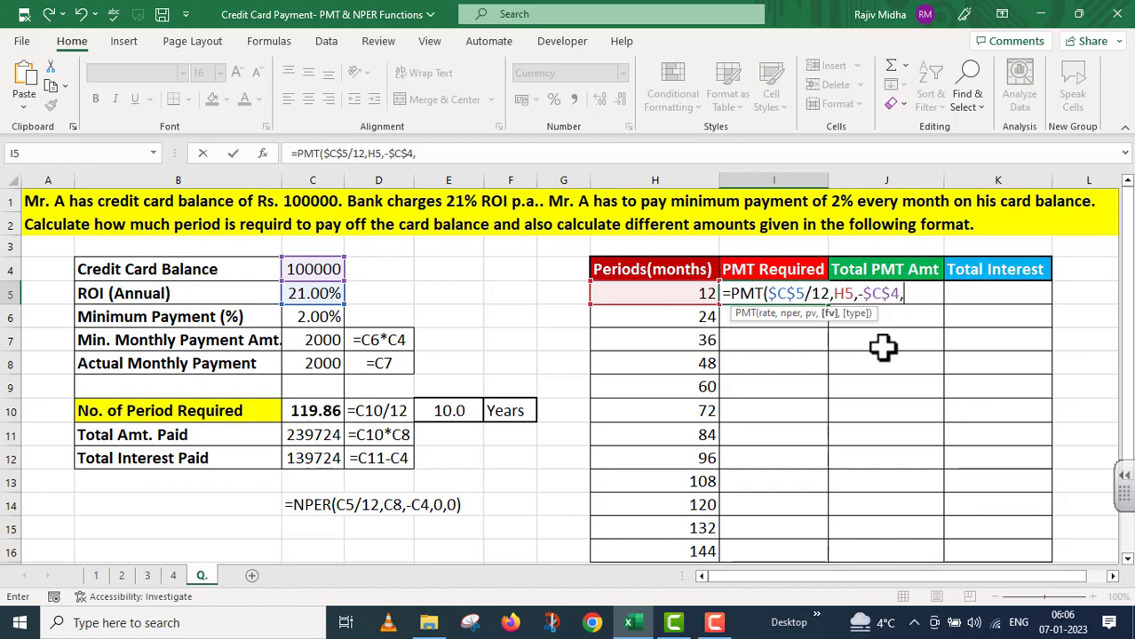
type("0,")
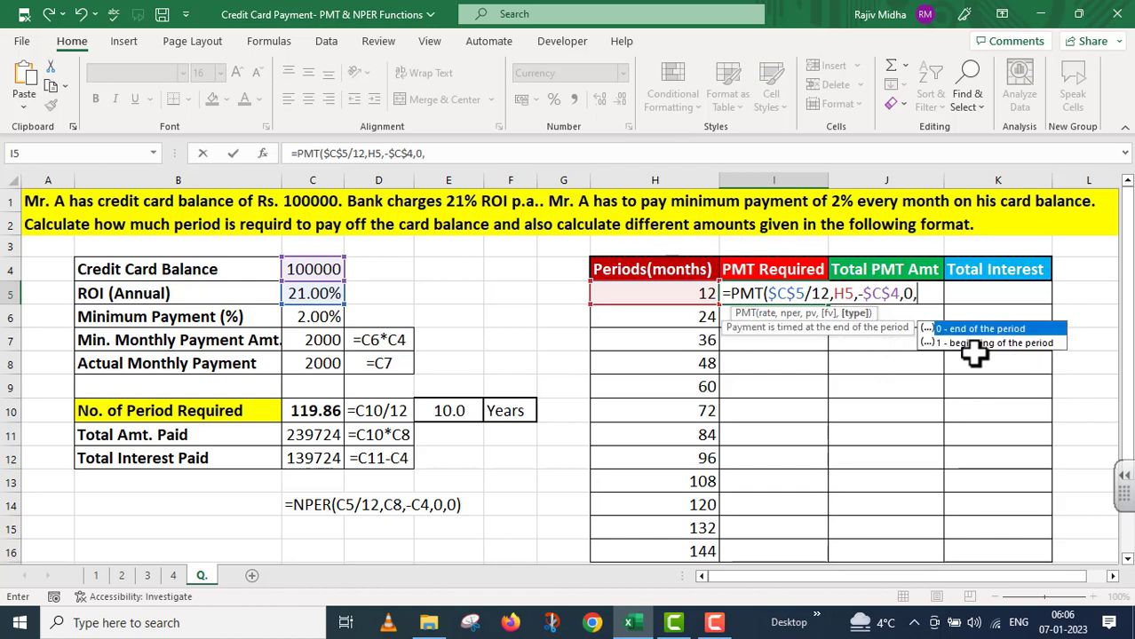
double_click(957, 331)
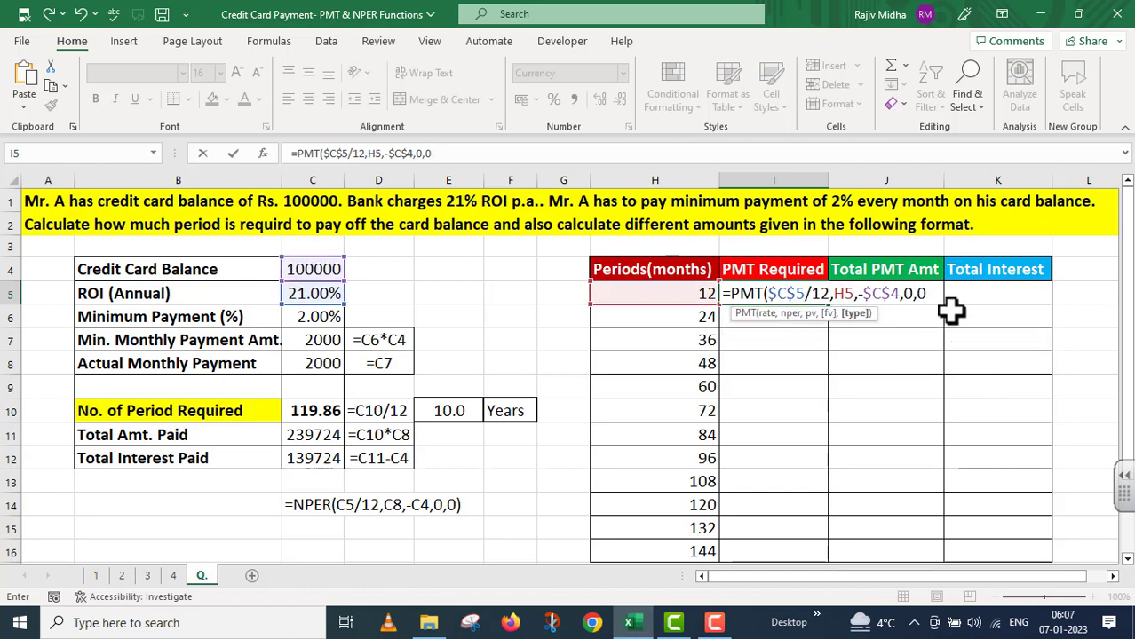
type(")")
key("Return")
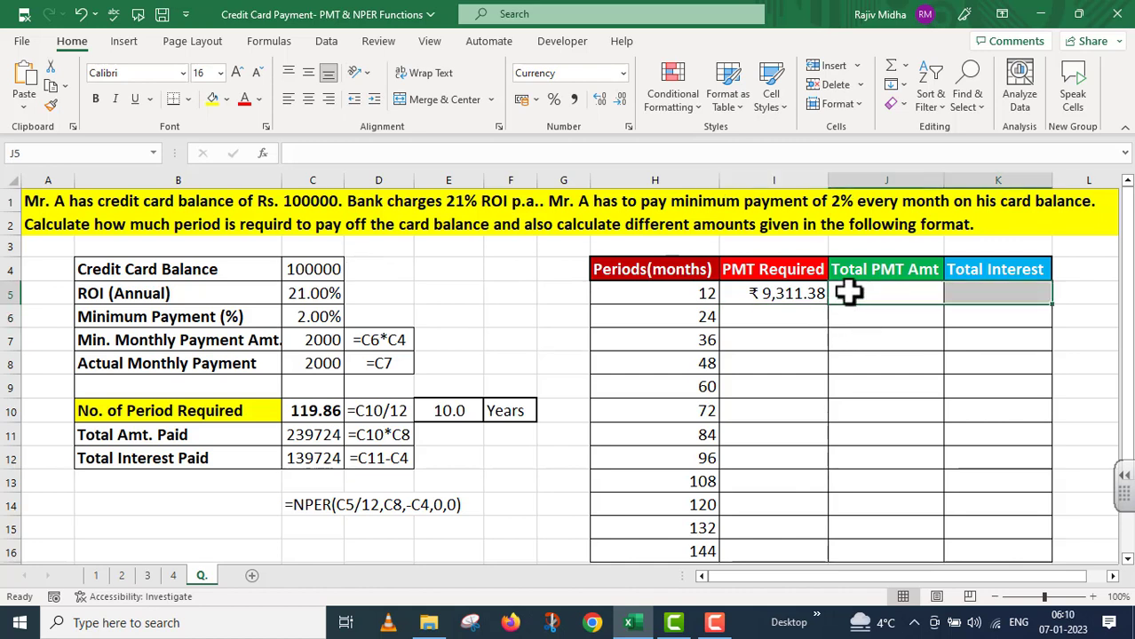
Calculate the Total PMT Amt for 12 months in J5 by multiplying the period by the required payment with =H5*I5
left_click(848, 293)
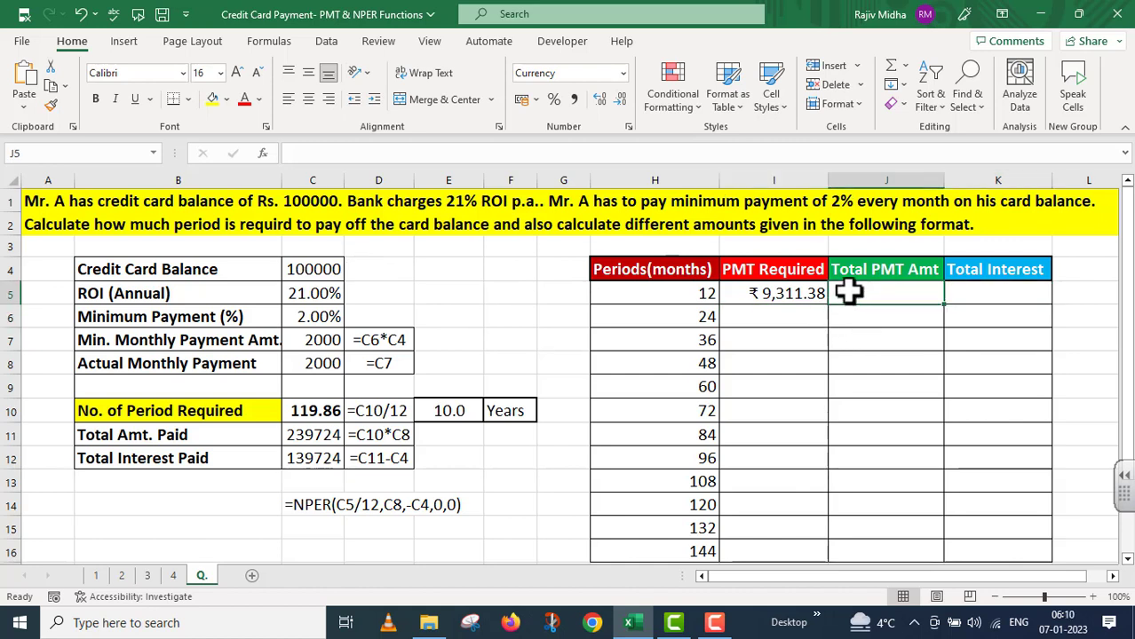
type("=")
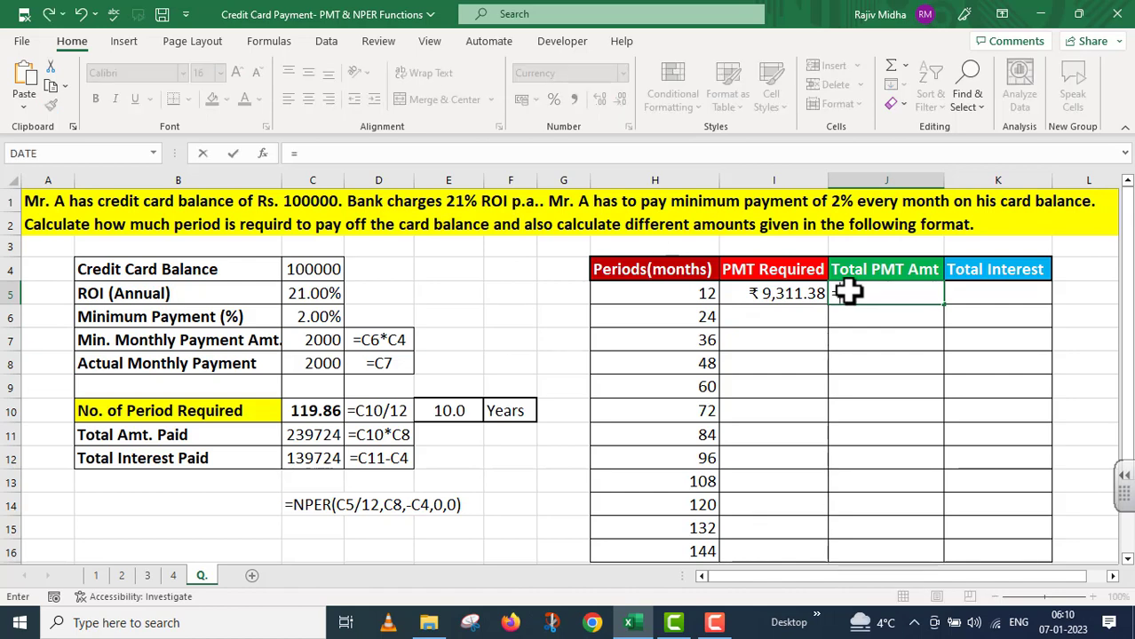
key("Left")
key("Left")
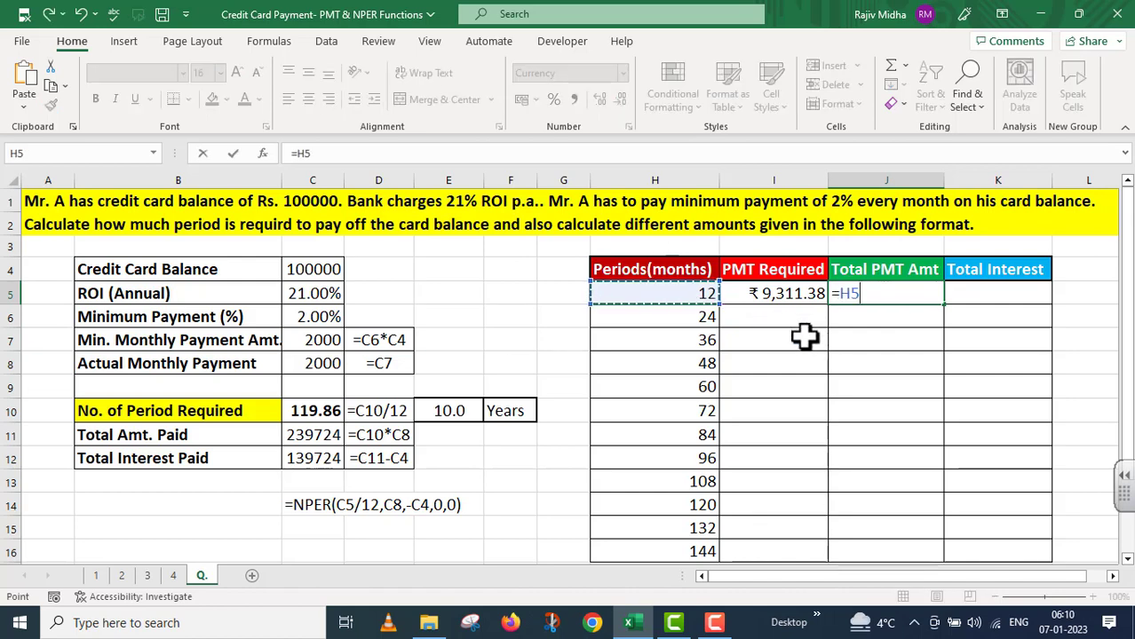
type("*")
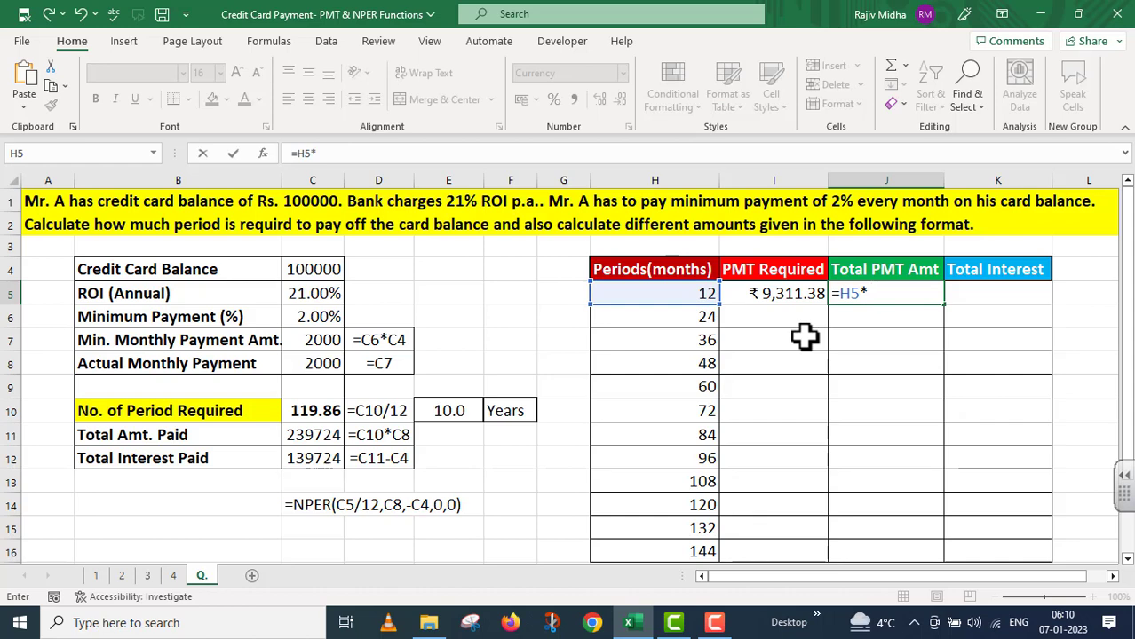
left_click(800, 294)
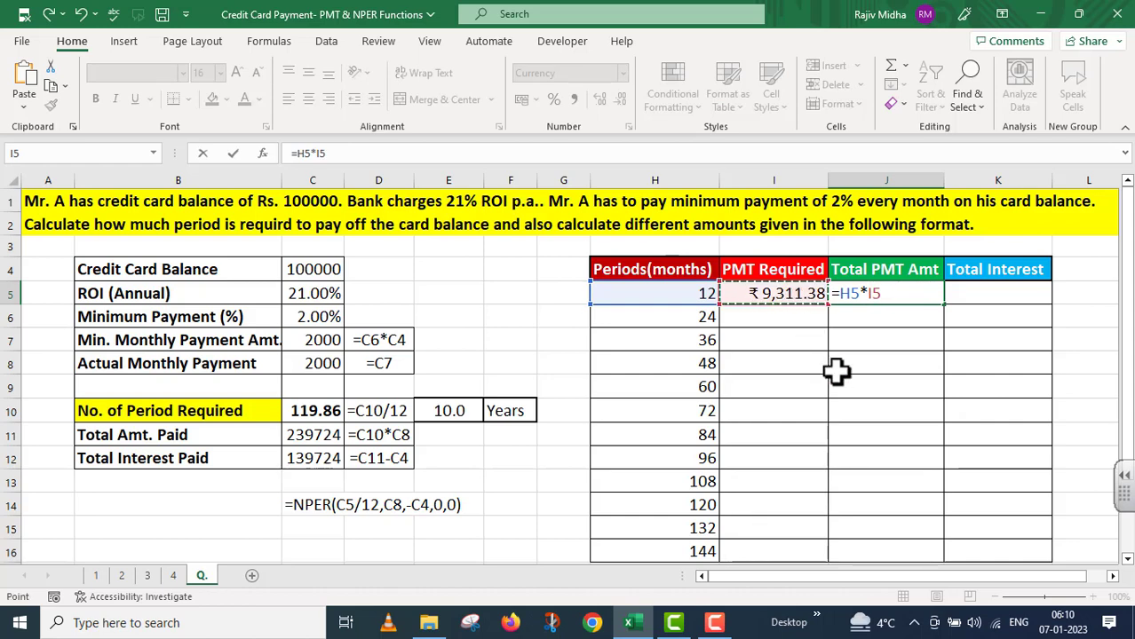
key("Return")
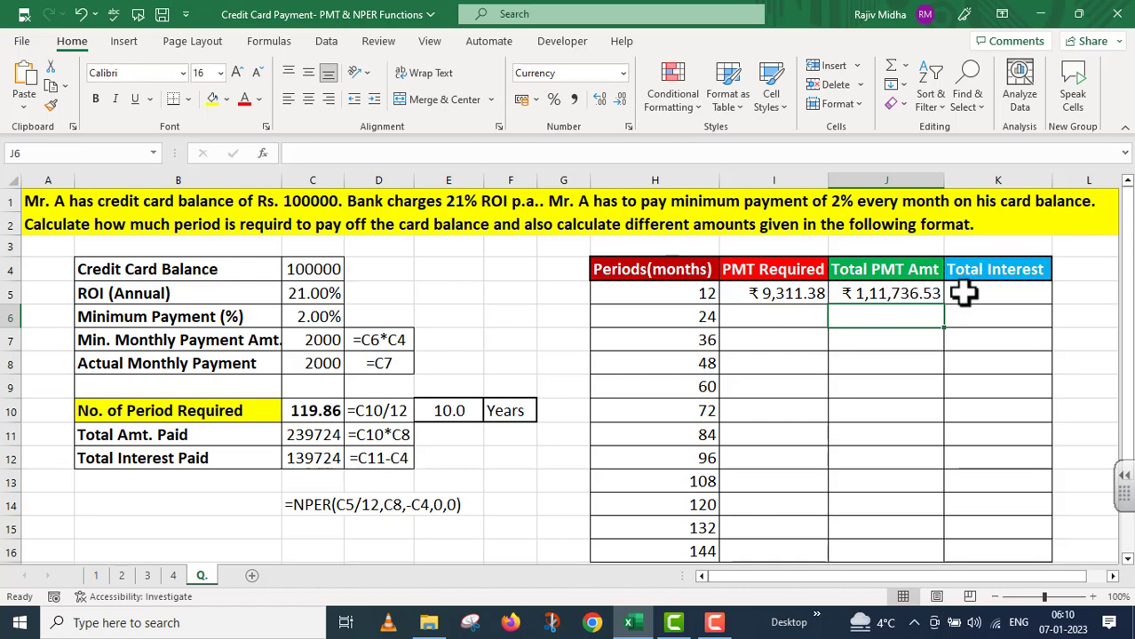
Calculate the Total Interest for 12 months in K5 with =J5-$C$4, keeping the card balance reference absolute
left_click(964, 294)
type("=")
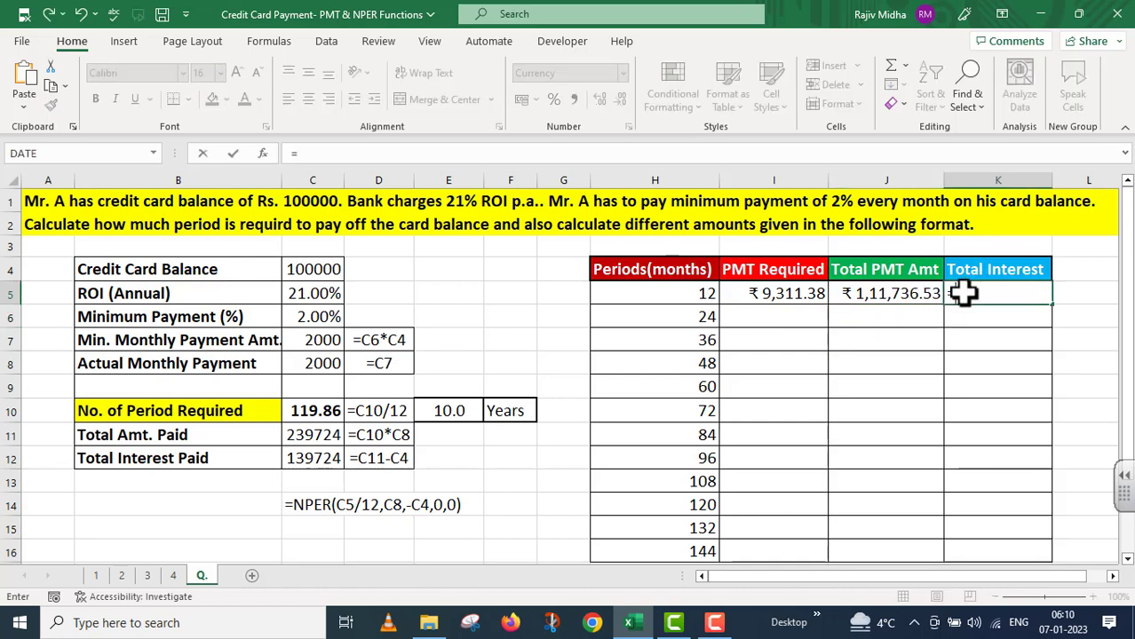
left_click(886, 288)
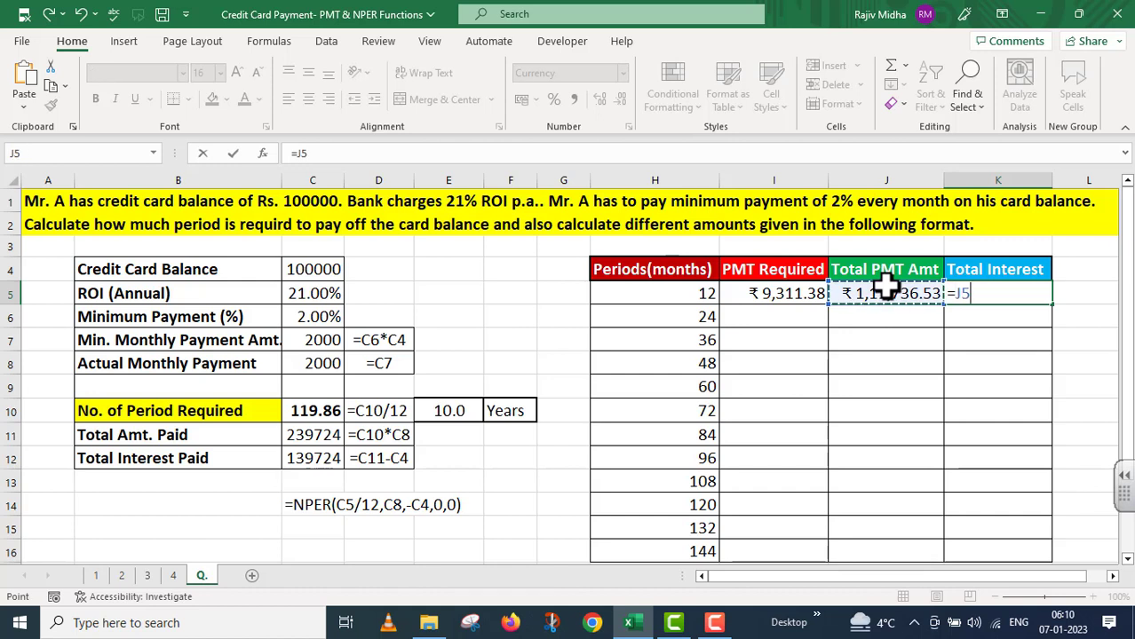
type("-")
left_click(311, 270)
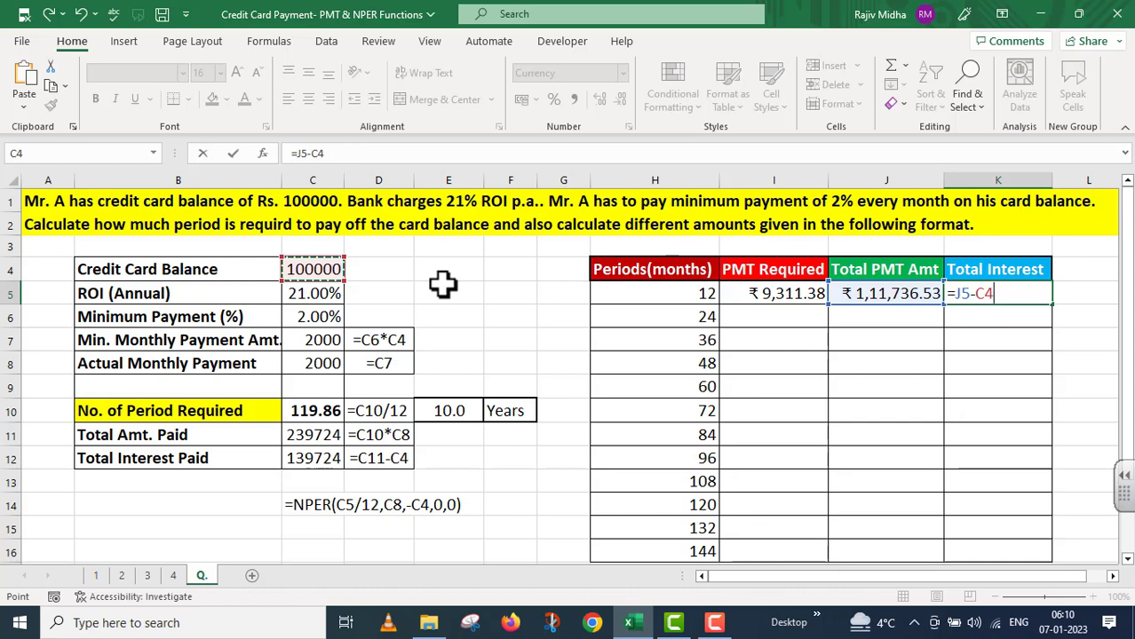
key("F4")
key("Return")
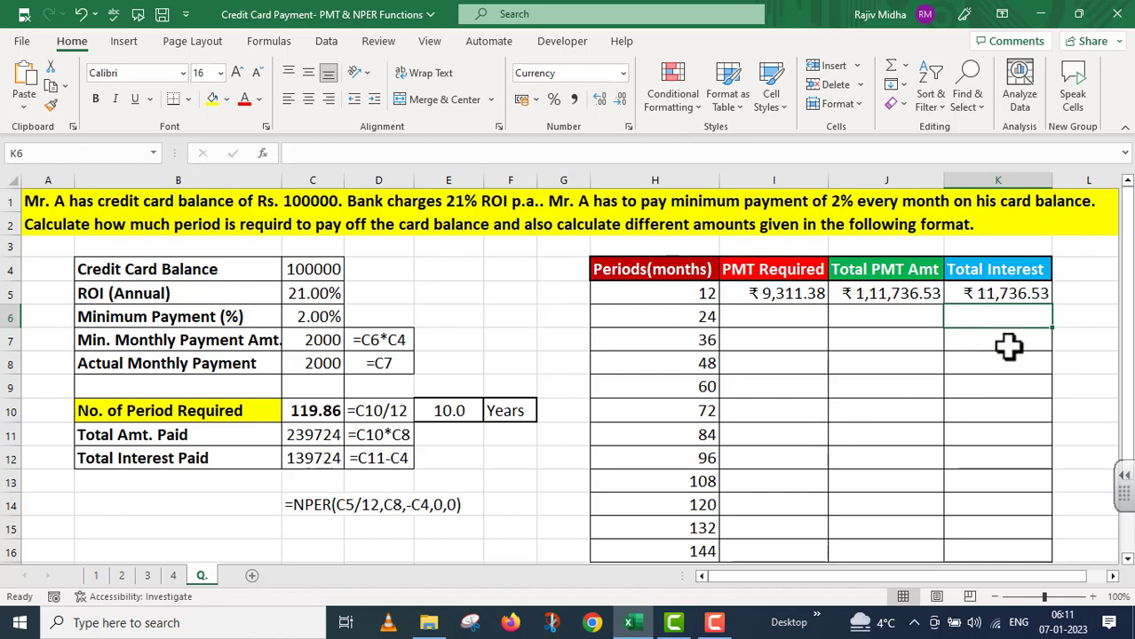
Fill the payment, total payment and interest formulas from I5, J5 and K5 down one row to the 24-month period
left_click(787, 291)
left_click_drag(828, 305, 832, 329)
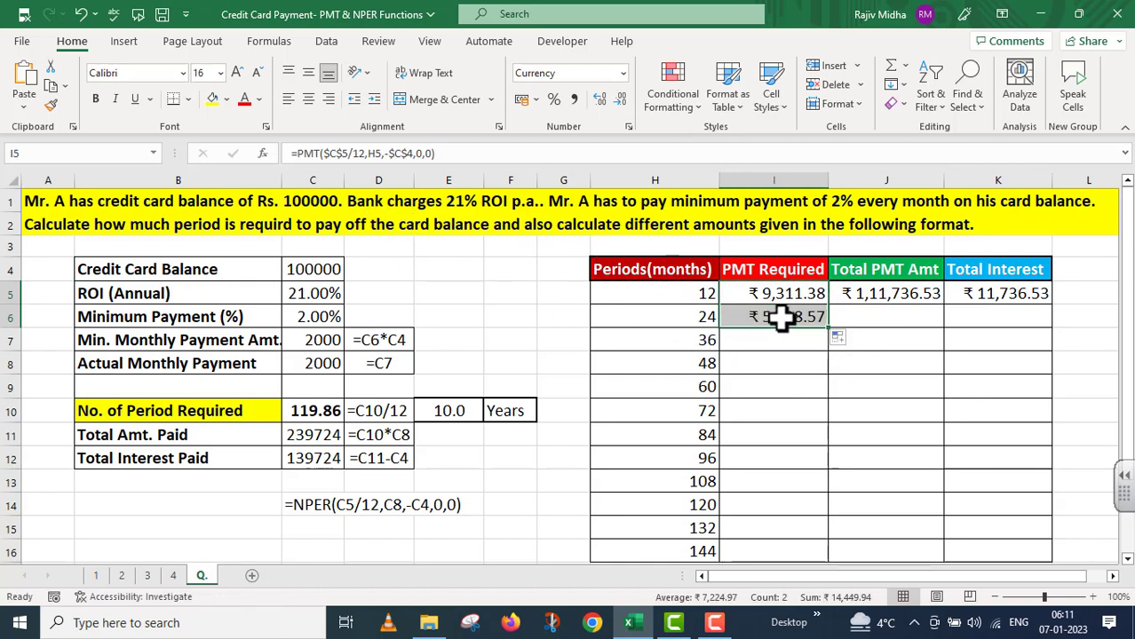
left_click(884, 293)
left_click_drag(943, 305, 944, 330)
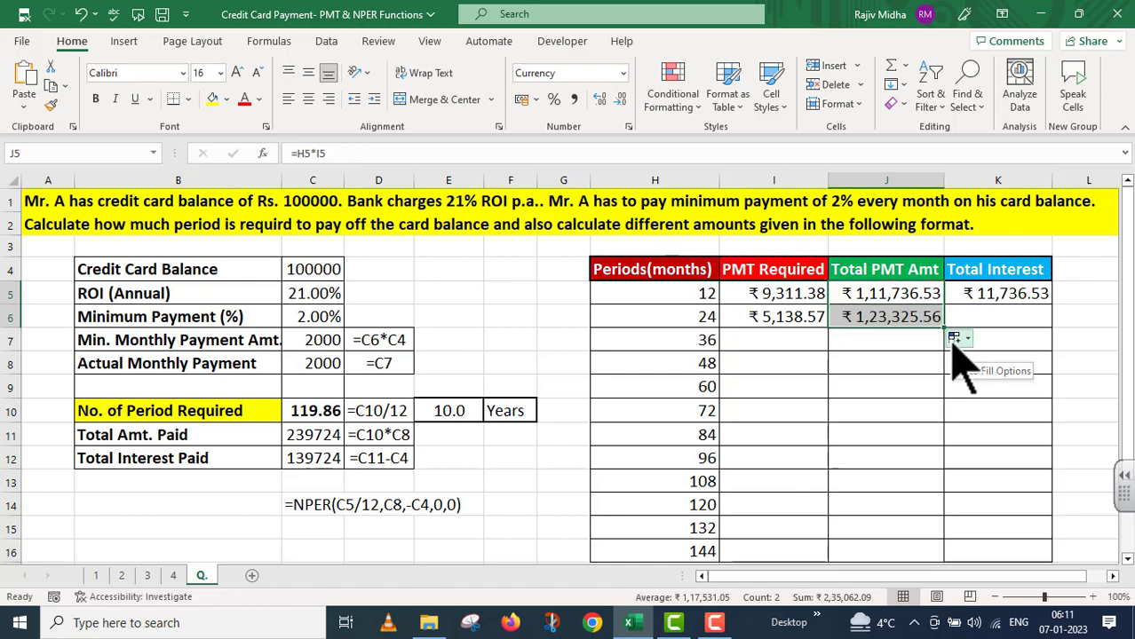
left_click(971, 294)
left_click_drag(1053, 305, 1056, 326)
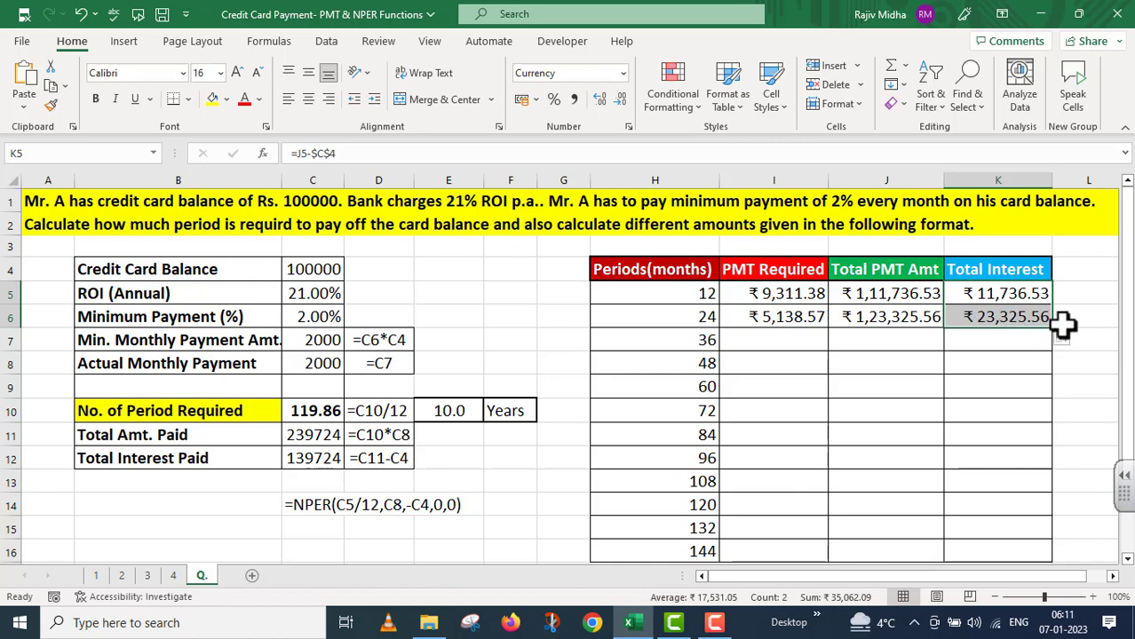
Fill the formulas in I6:K6 down through row 16 to cover the periods from 36 to 144 months
left_click_drag(693, 317, 978, 321)
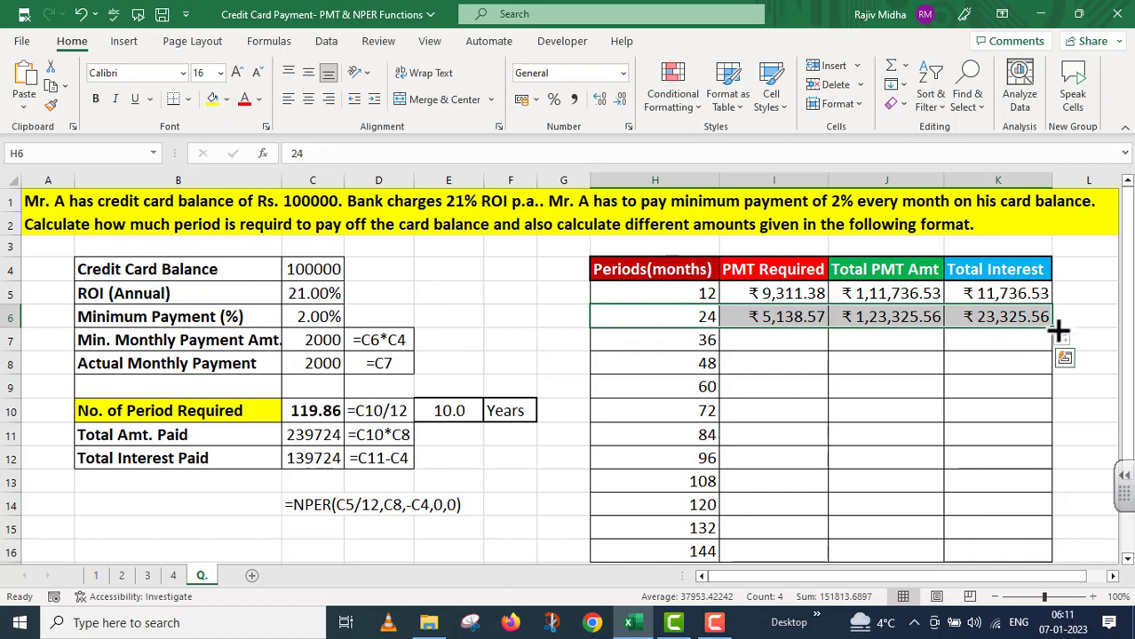
left_click_drag(1053, 329, 1058, 352)
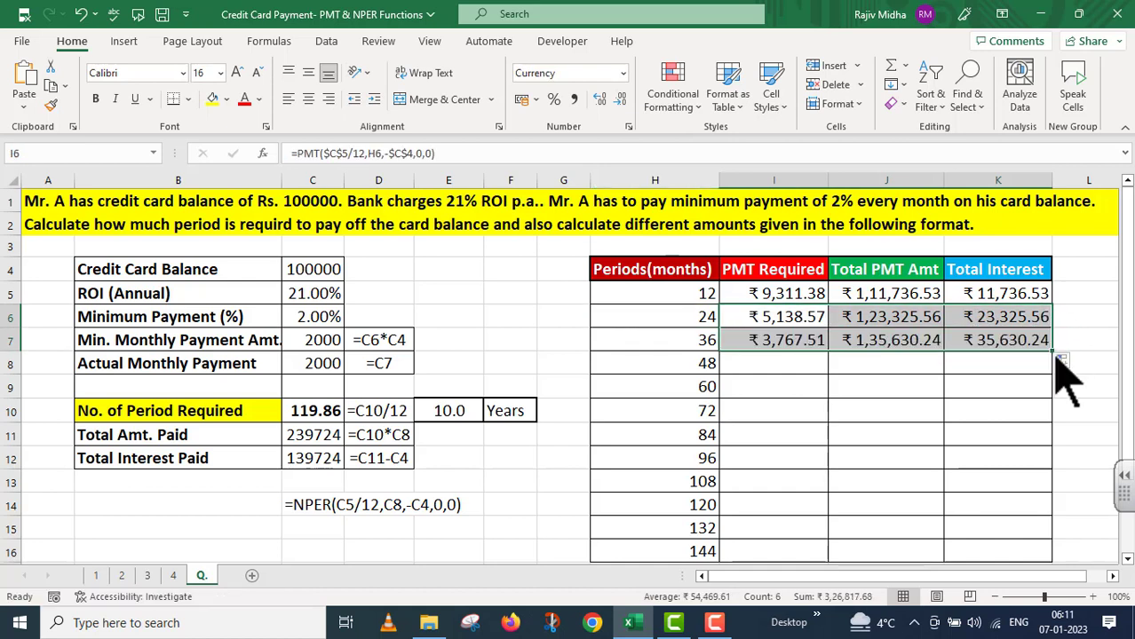
left_click_drag(1053, 352, 1051, 558)
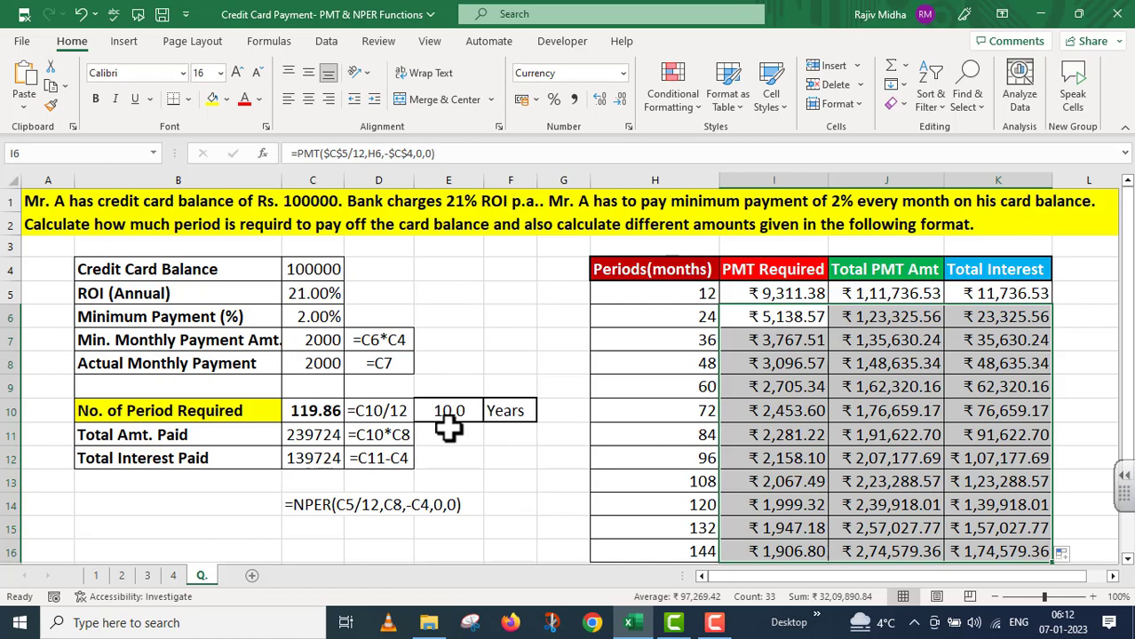
left_click(692, 508)
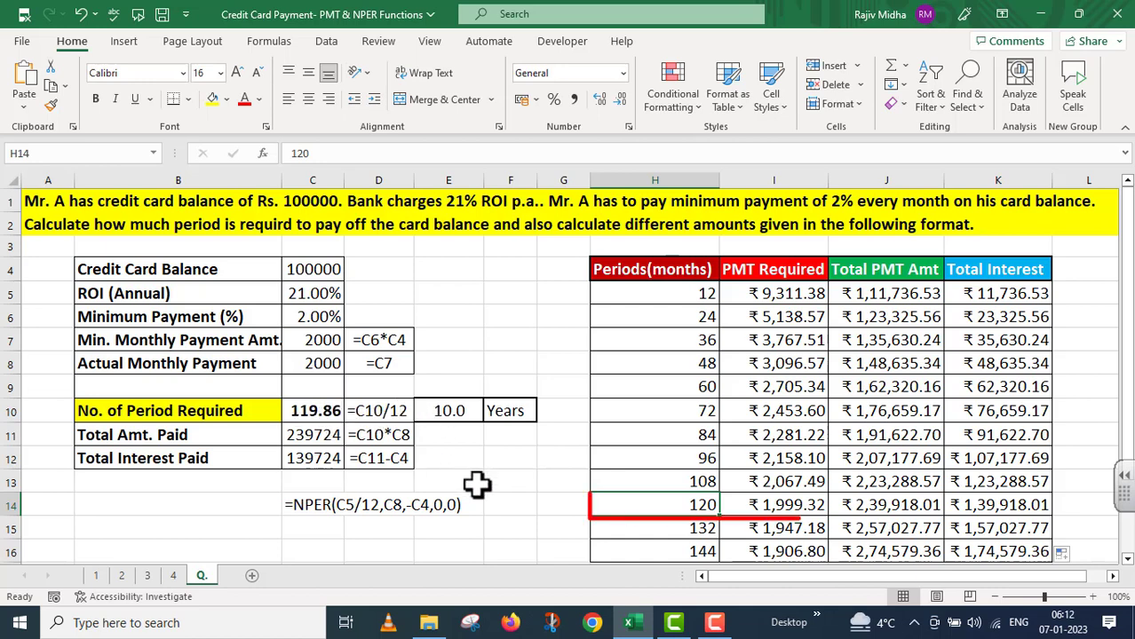
left_click_drag(684, 505, 755, 507)
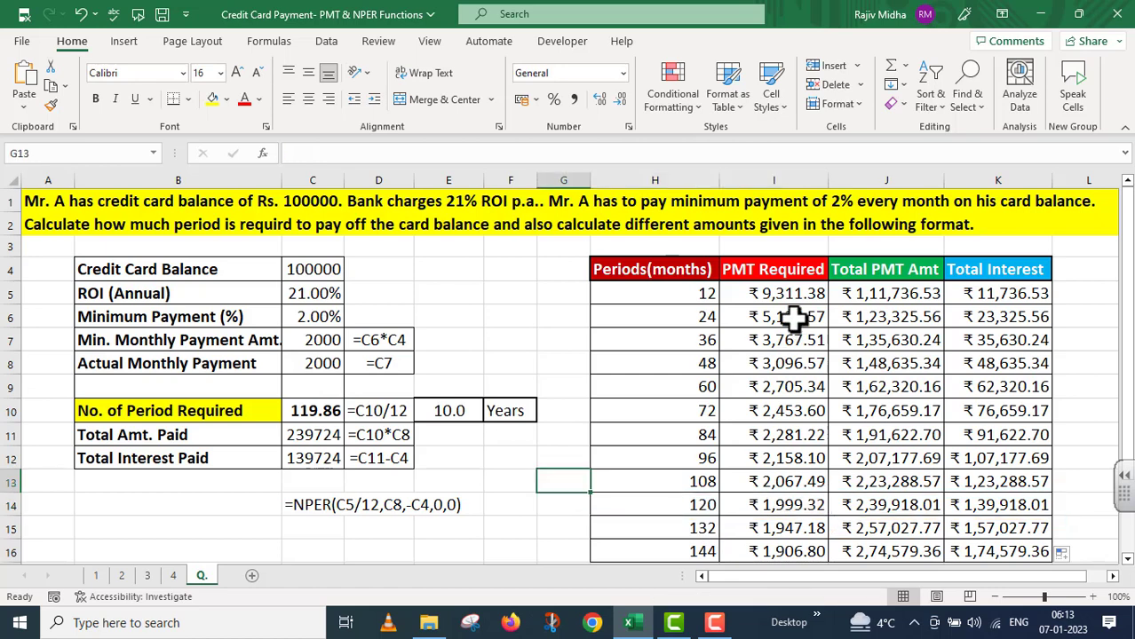
Copy the PMT formula from I5 into I3 as the plain text =PMT($C$5/12,H5,-$C$4,0,0)
left_click(767, 294)
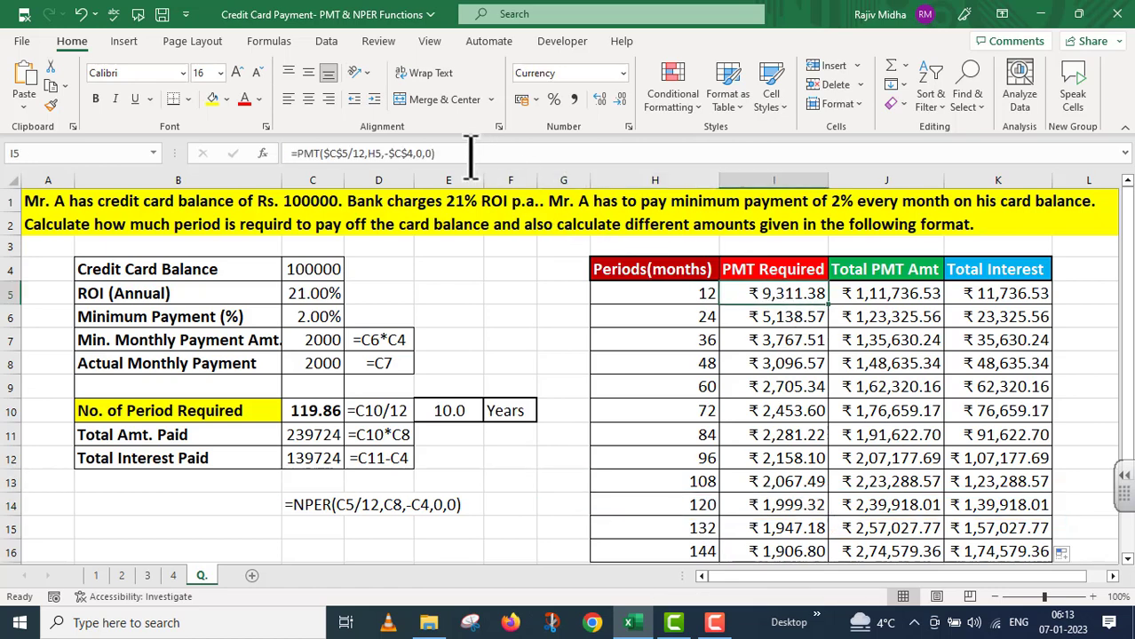
left_click_drag(437, 154, 292, 154)
key("ctrl+c")
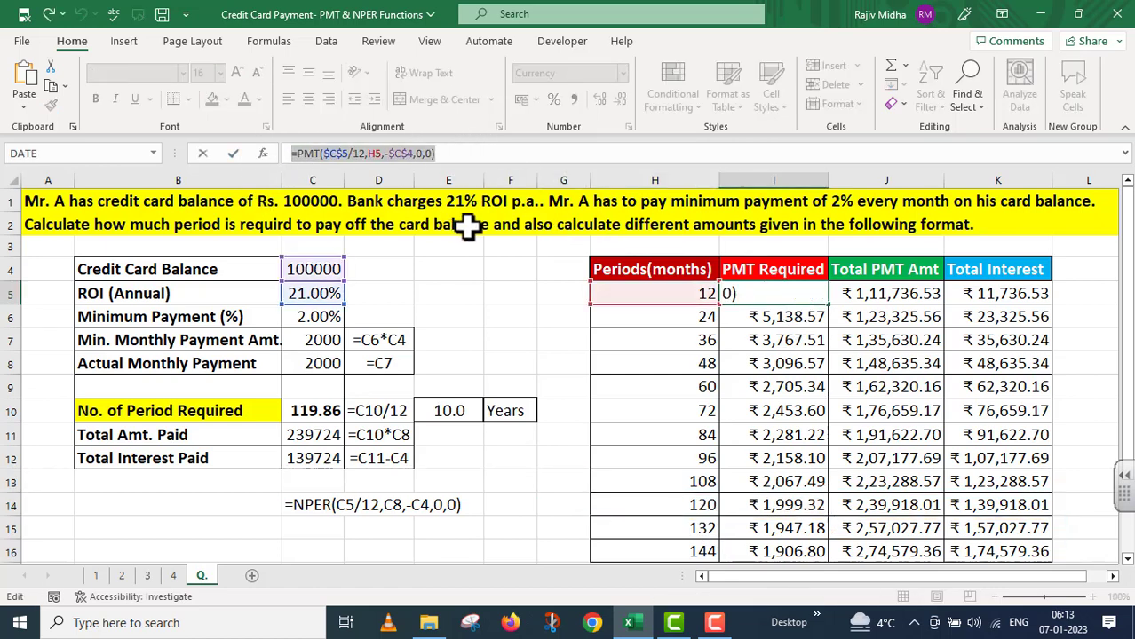
key("Escape")
left_click(744, 241)
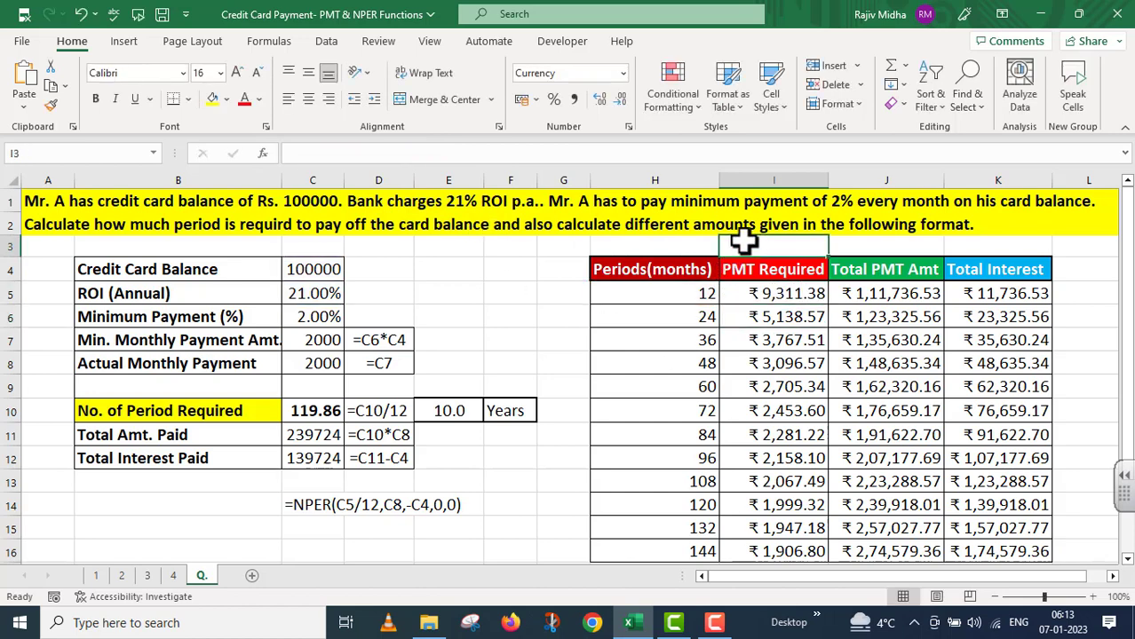
key("ctrl+v")
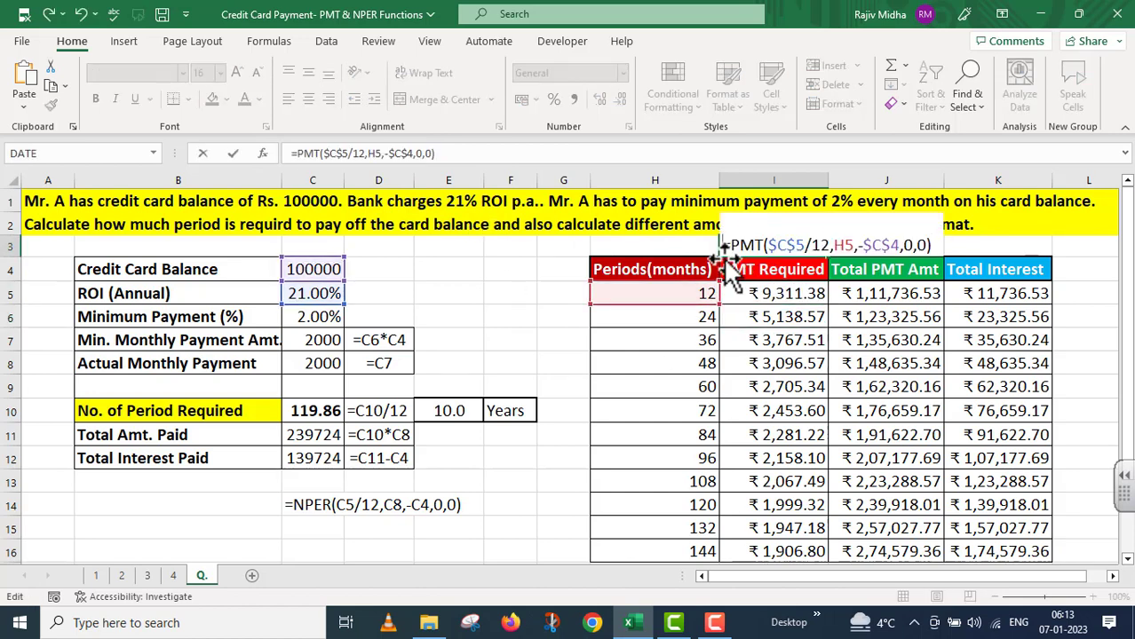
left_click(544, 368)
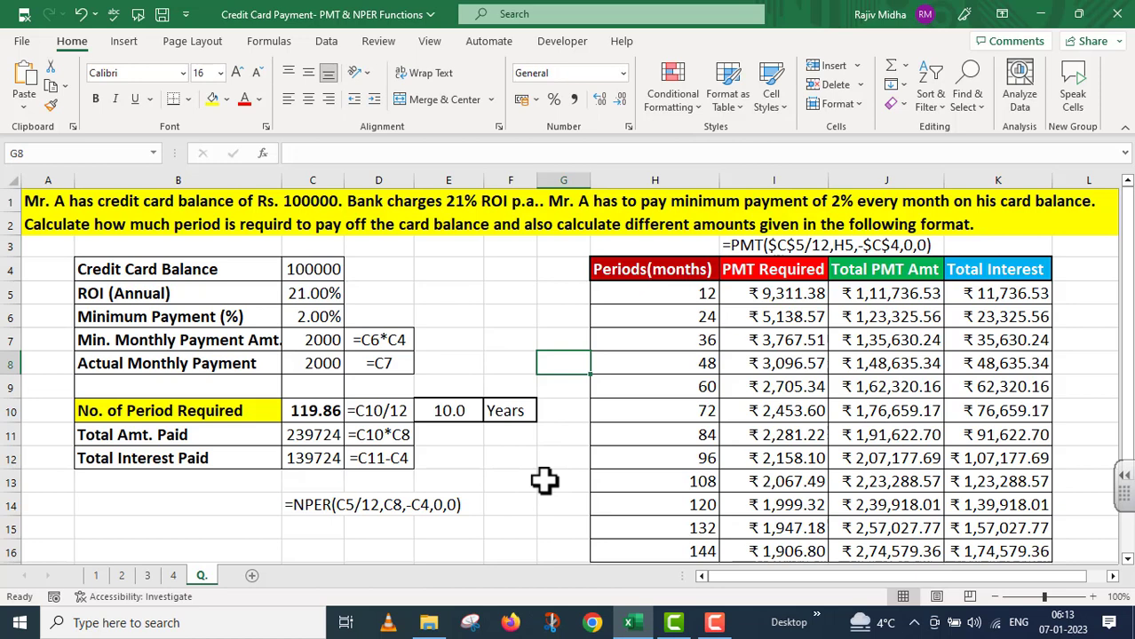